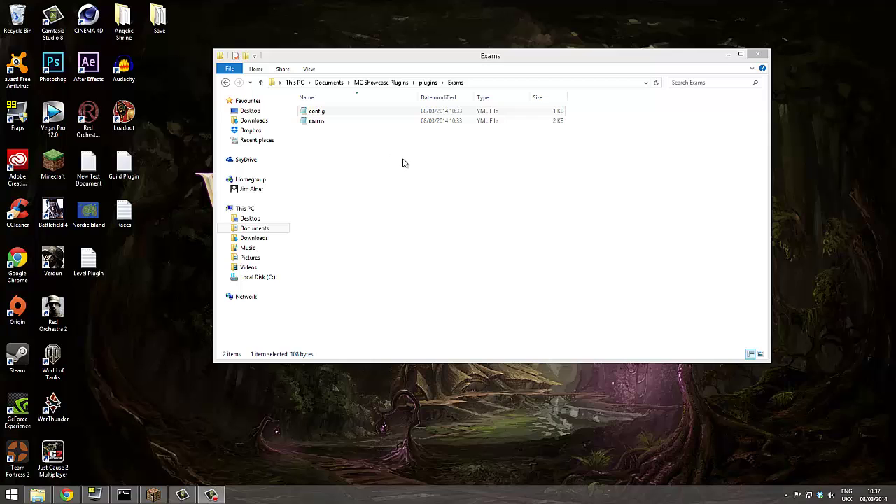
Step: Open config.yml from the Exams folder in Notepad++ and save it with ServerName set to Alnercraft
right_click(320, 107)
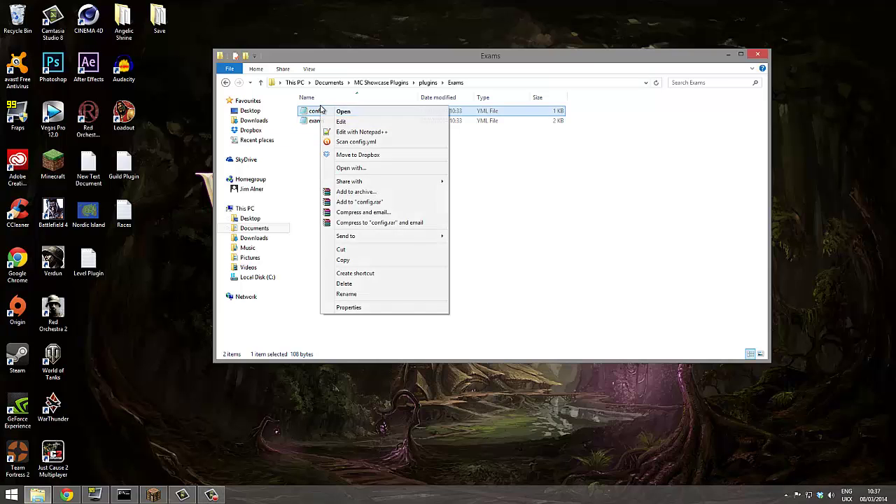
right_click(311, 112)
left_click(353, 138)
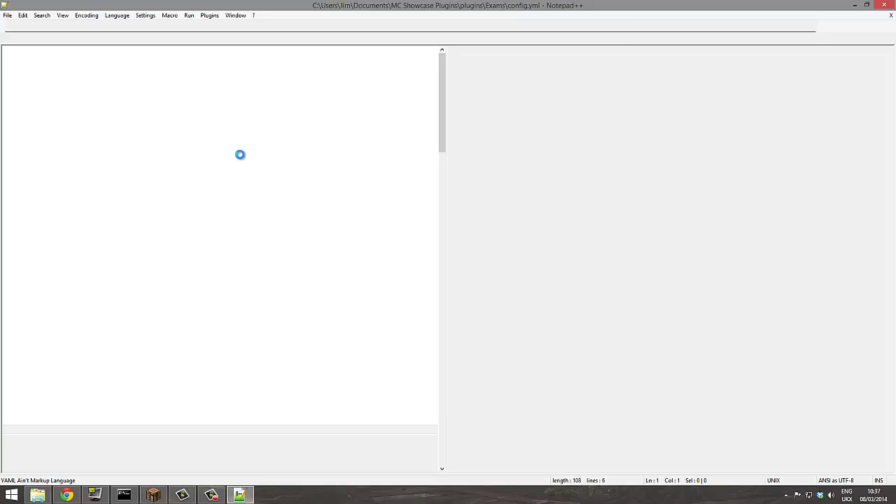
left_click_drag(131, 51, 82, 51)
type("Alnercraft")
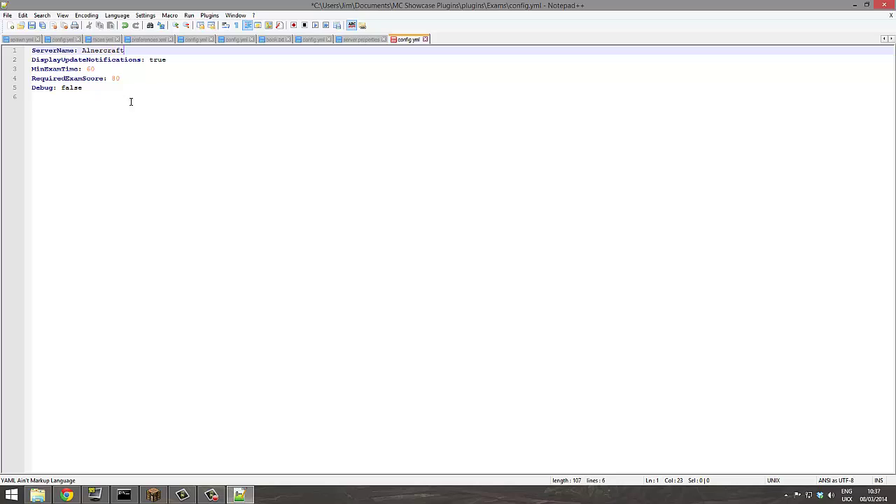
key("ctrl+s")
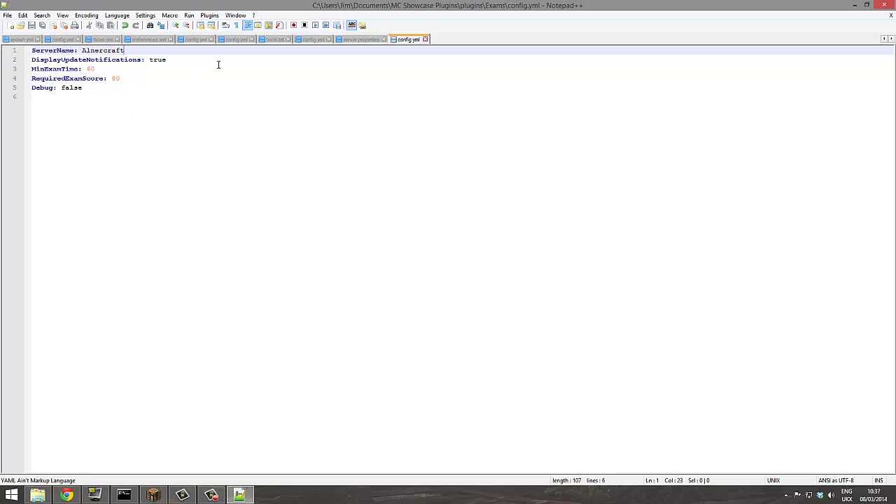
Step: Turn off update notifications by setting DisplayUpdateNotifications to false, and save config.yml
left_click(160, 60)
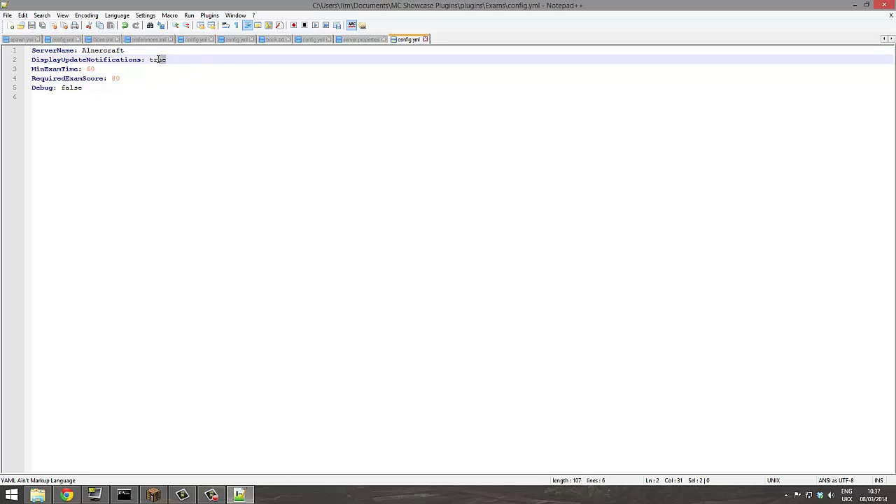
double_click(159, 60)
type("false")
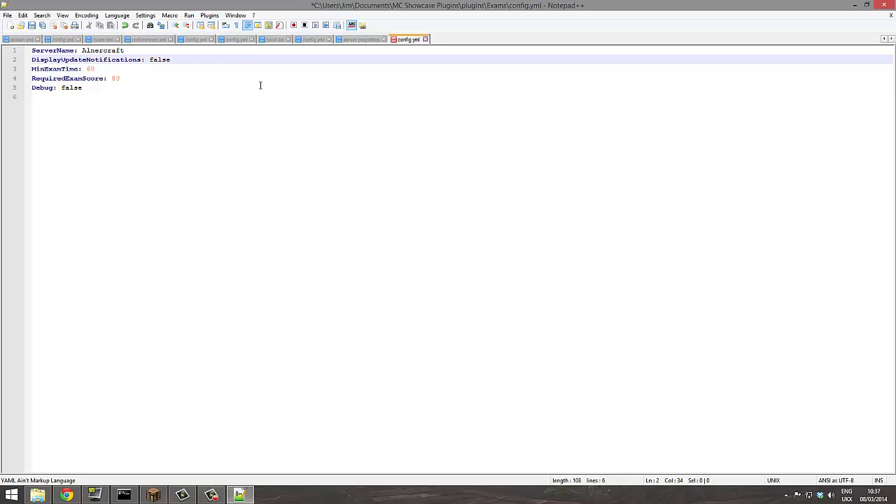
key("ctrl+s")
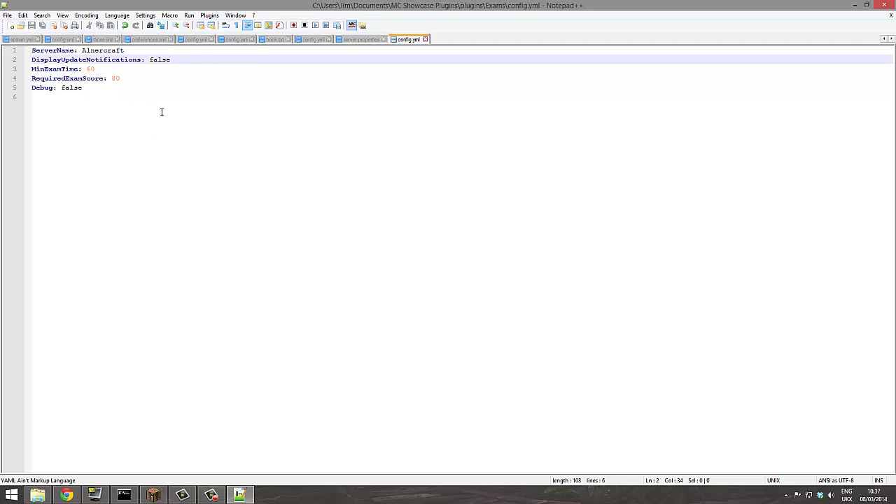
Step: Set RequiredExamScore to 70 in config.yml and save the file
left_click(116, 78)
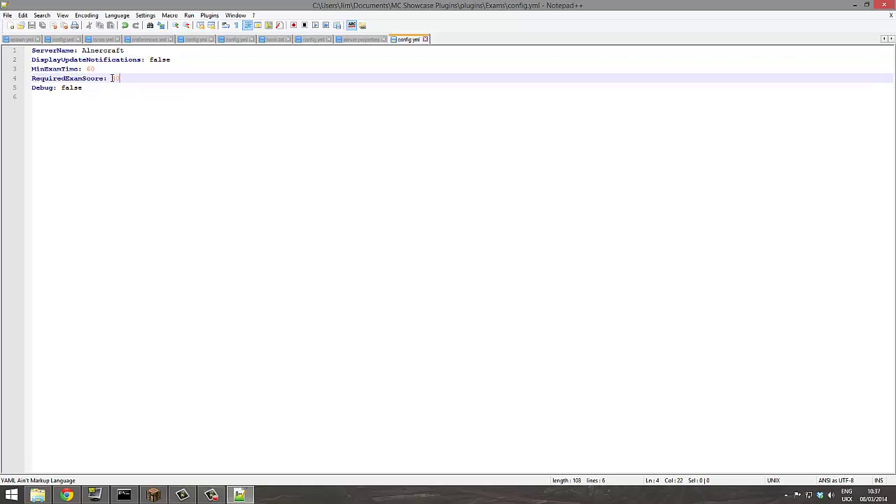
double_click(116, 79)
type("50")
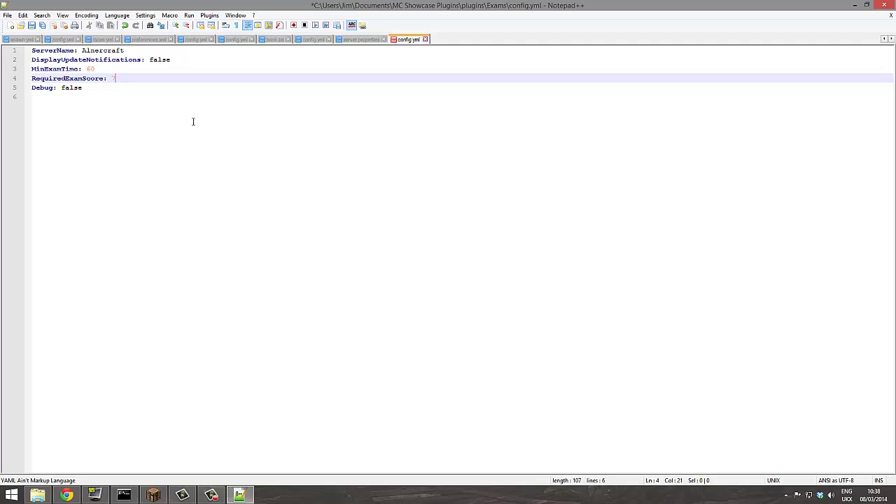
key("ctrl+s")
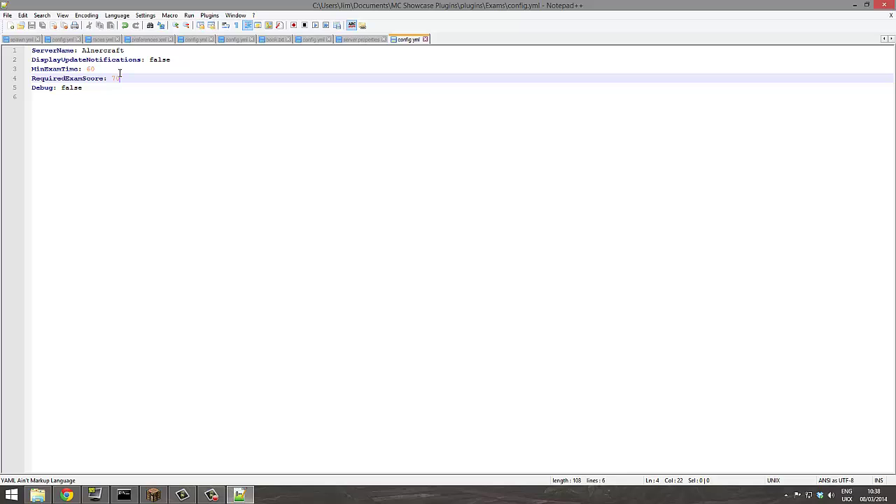
Step: Set MinExamTime to 45 in config.yml, and close the editor with the change saved
left_click_drag(112, 70, 86, 69)
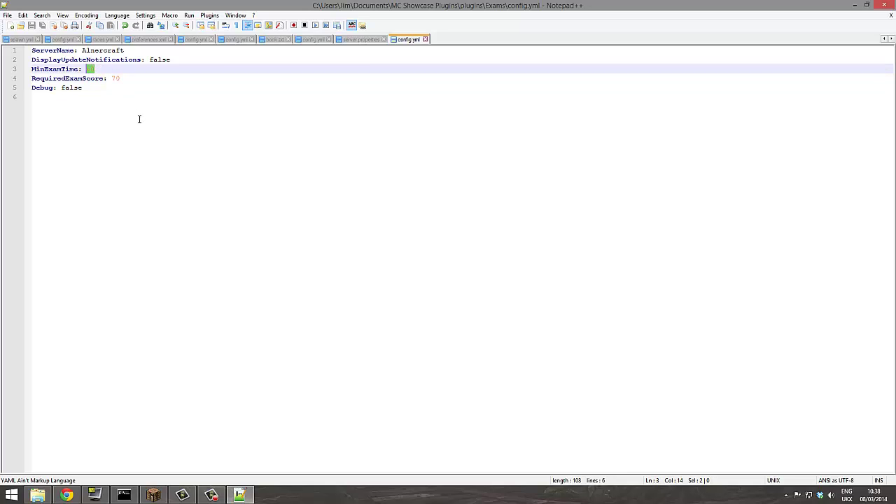
type("45")
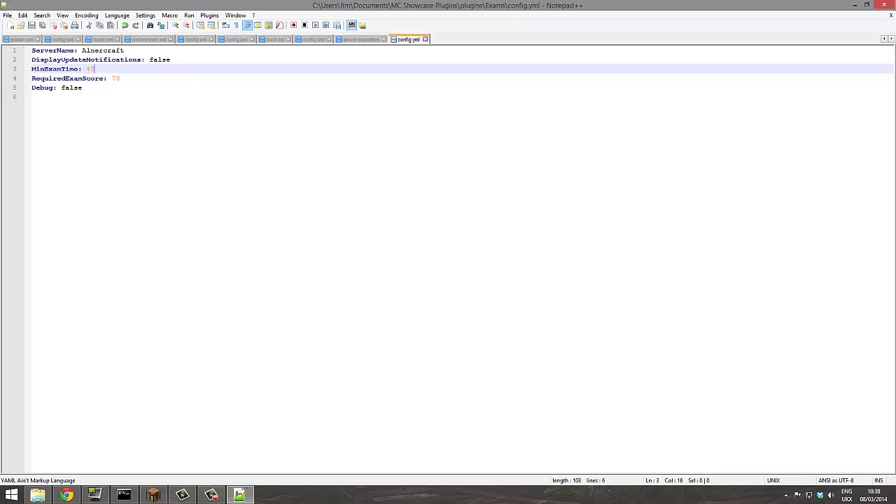
key("alt+F4")
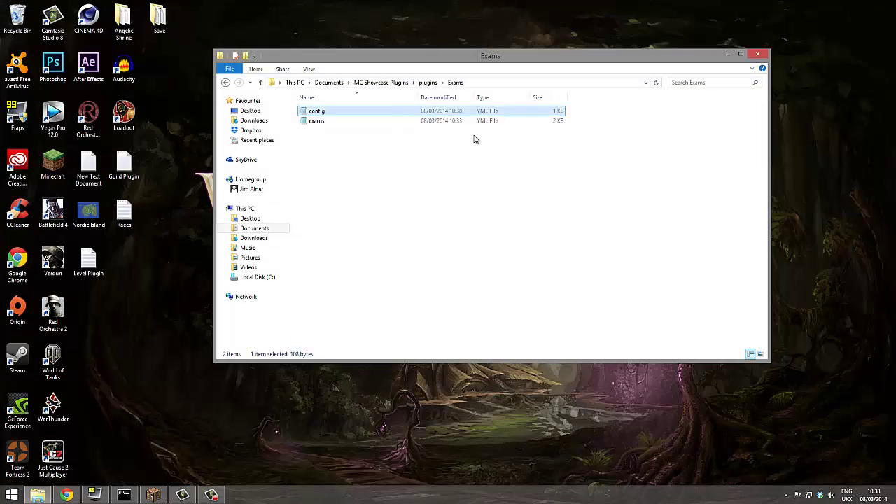
Step: Open exams.yml from the Exams folder in Notepad++ and look through its Citizen and Wizard exam sections
left_click(316, 121)
right_click(319, 122)
left_click(346, 144)
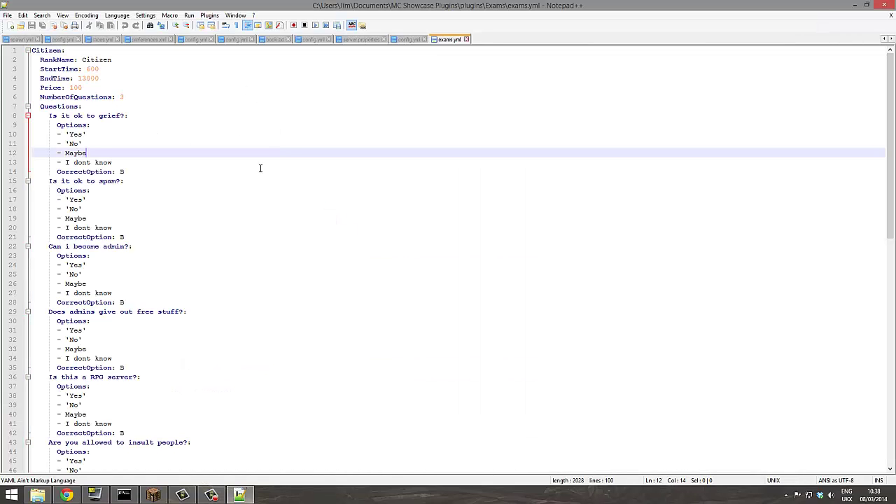
scroll(260, 168, "down", 18)
scroll(264, 224, "up", 7)
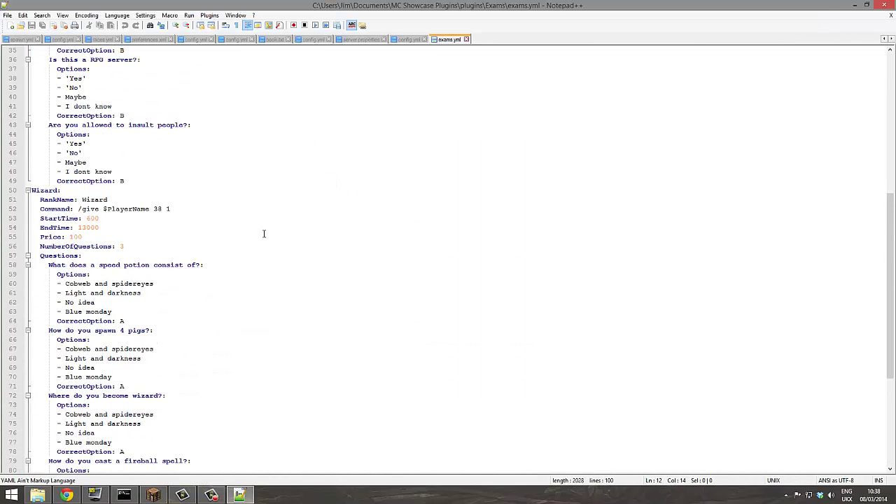
scroll(264, 234, "up", 10)
scroll(252, 226, "down", 17)
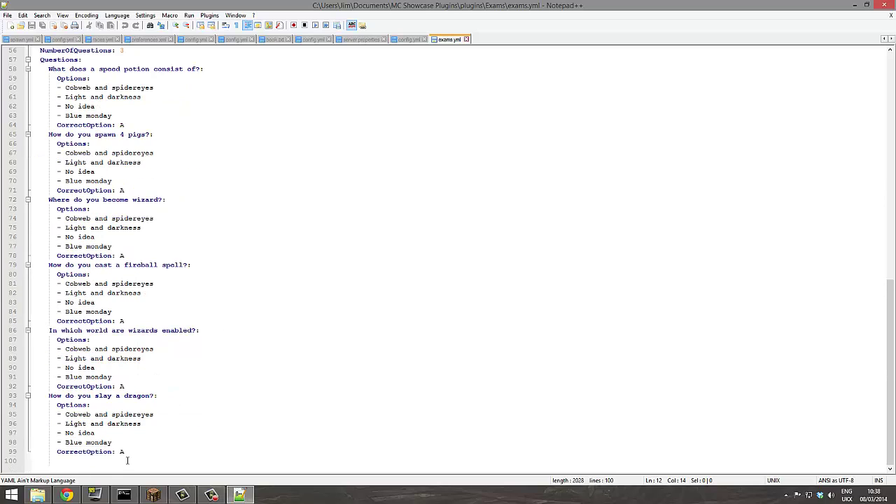
Step: Duplicate the whole Wizard exam section, pasting the copy below the last CorrectOption line of exams.yml
left_click_drag(128, 460, 21, 109)
key("ctrl+c")
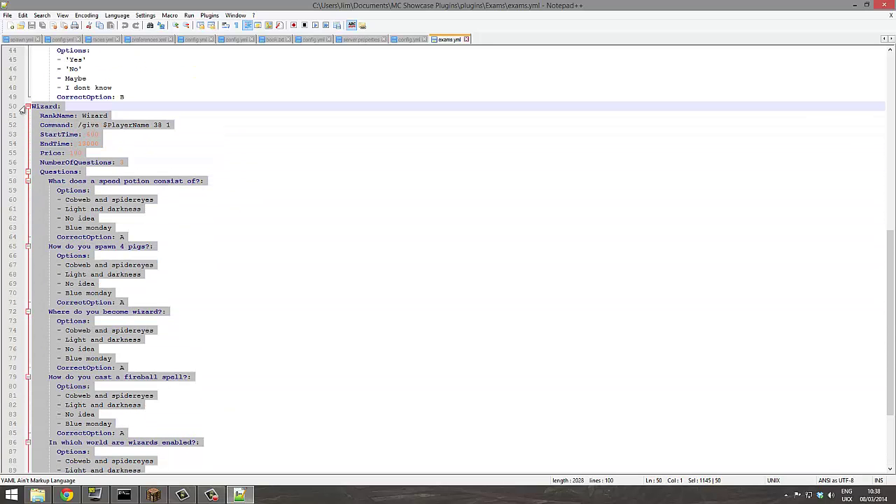
scroll(185, 392, "down", 4)
left_click(140, 452)
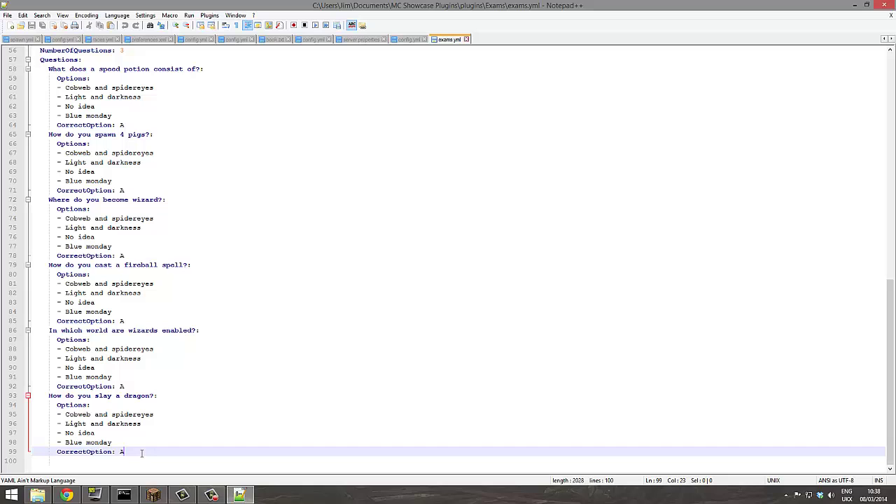
key("Return")
key("ctrl+v")
scroll(101, 203, "up", 3)
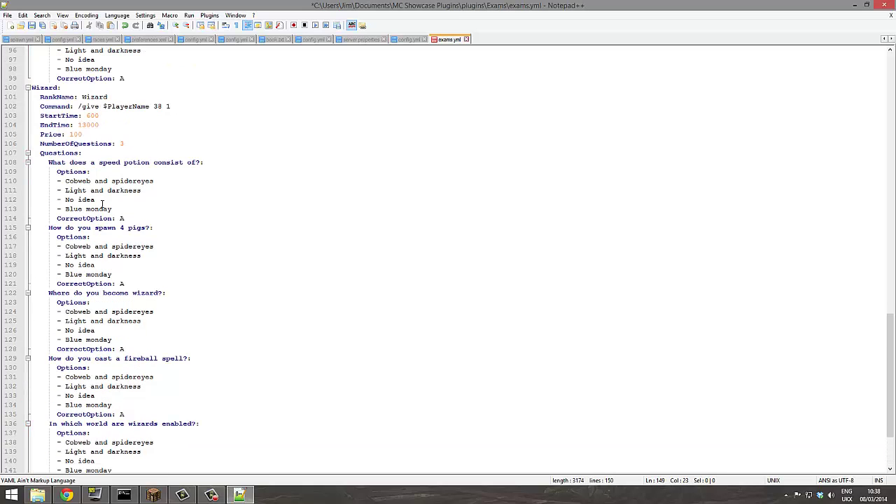
Step: Rename the heading of the copied Wizard section to Youtube and save exams.yml
scroll(72, 173, "up", 3)
left_click_drag(60, 171, 31, 171)
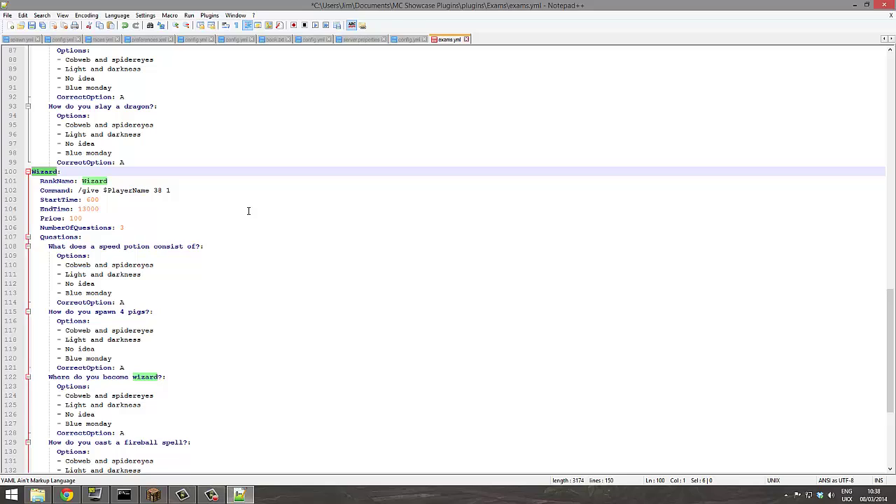
type("Youtue:")
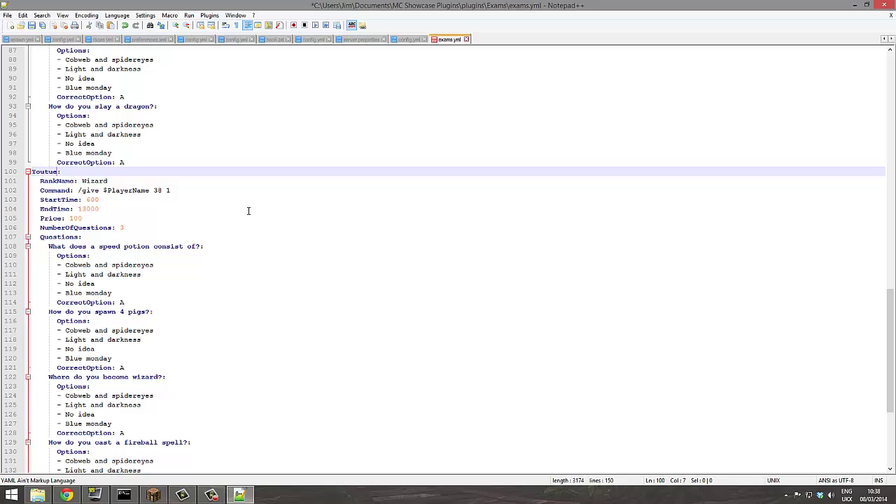
key("BackSpace")
type("be")
key("ctrl+s")
Step: Set RankName to Youtube in the new exam section and save the file
double_click(105, 180)
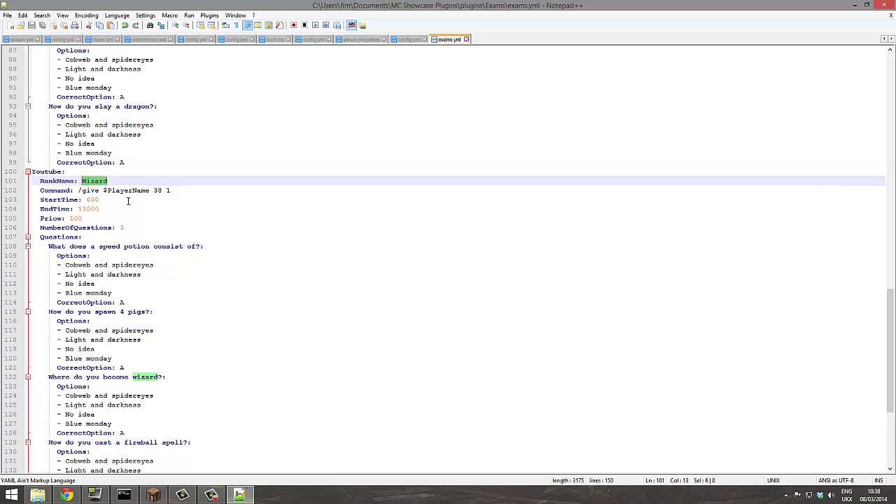
key("BackSpace")
type("Youtube")
key("ctrl+s")
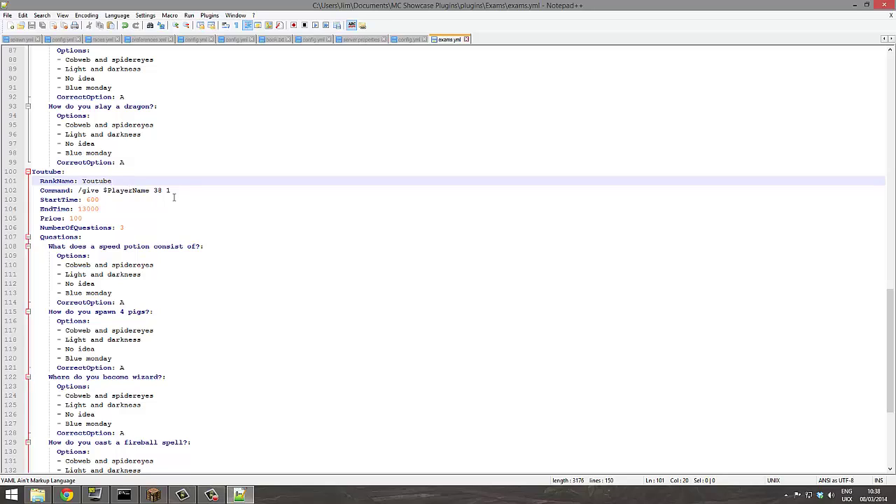
Step: Change the Youtube exam's reward Command to /give $PlayerName 264 32 and save the file
left_click_drag(172, 190, 154, 189)
type("2")
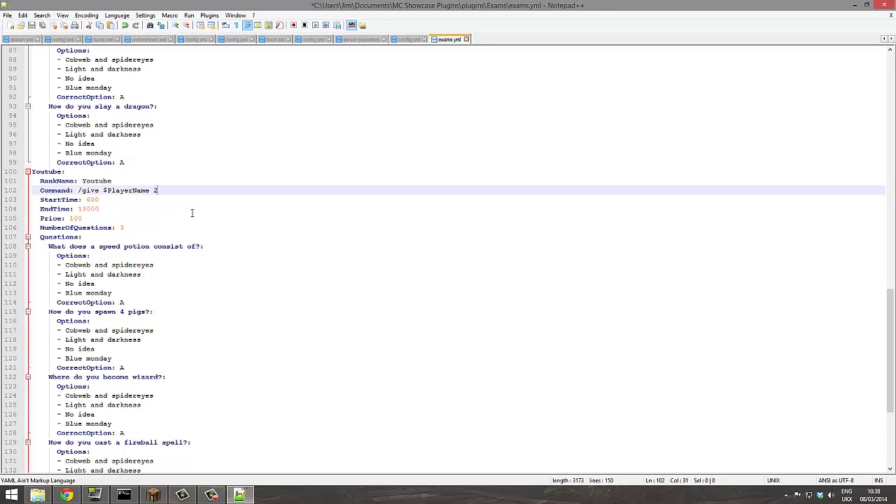
type("64 32")
key("ctrl+s")
Step: Set the Youtube exam's Price to 1000 and save the file
left_click(105, 200)
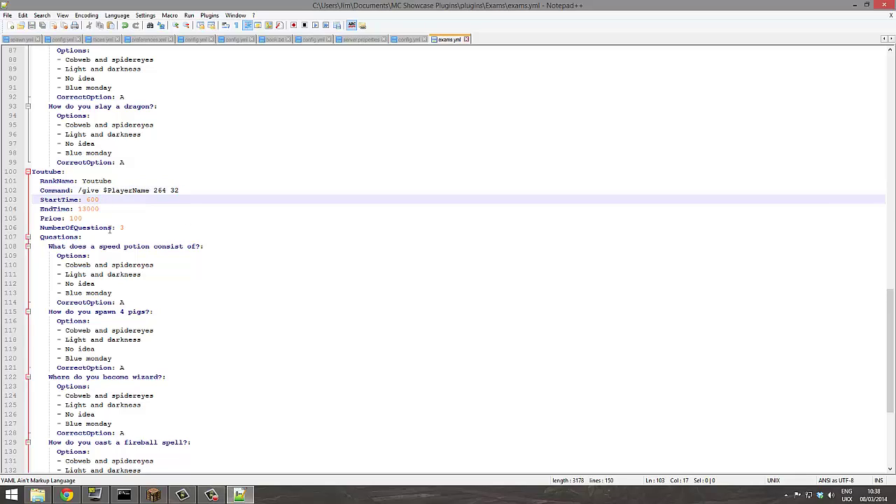
mouse_move(86, 218)
left_mouse_down()
mouse_move(68, 218)
mouse_move(82, 218)
left_mouse_up()
type("000")
key("ctrl+s")
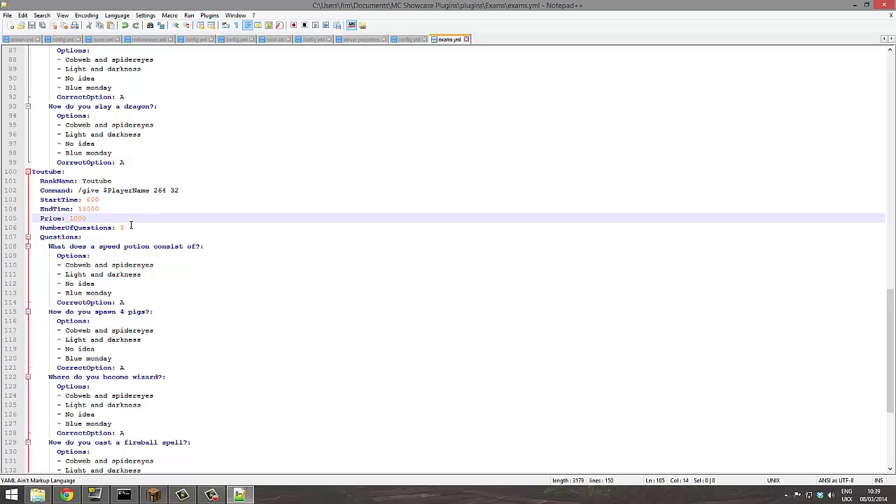
Step: Set NumberOfQuestions to 4 for the Youtube exam and save the file
left_click(128, 226)
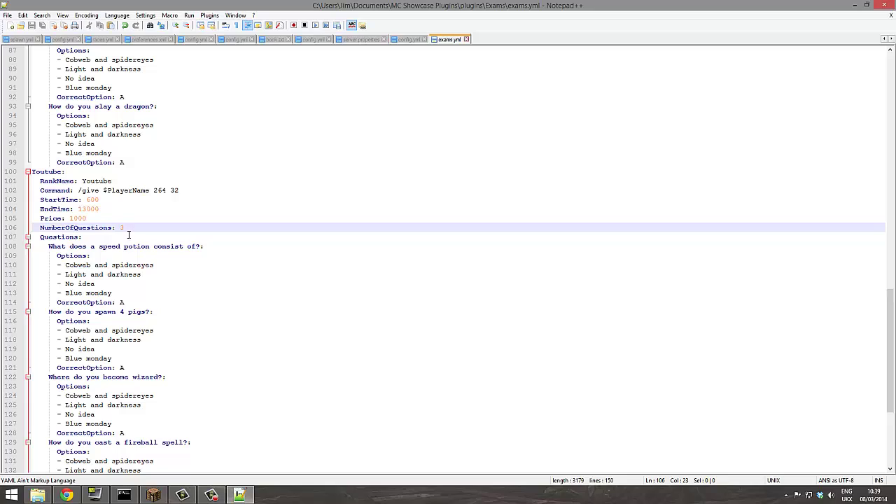
key("BackSpace")
type("2")
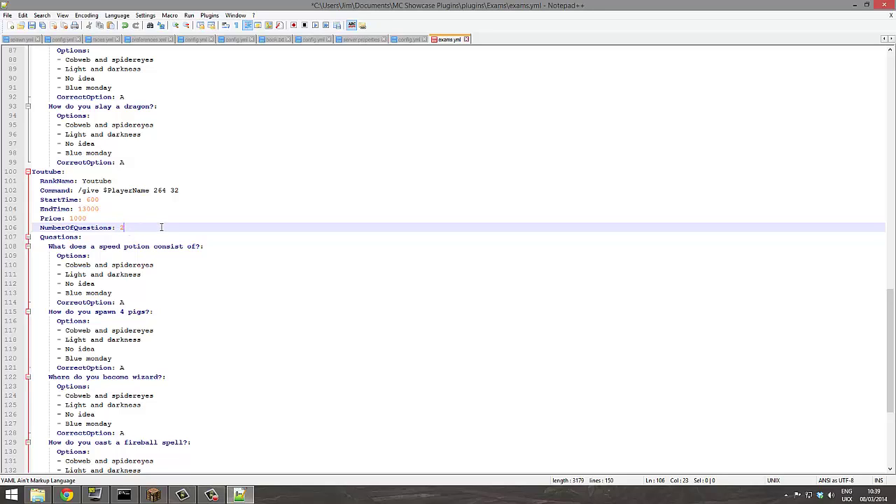
key("BackSpace")
key("BackSpace")
key("ctrl+s")
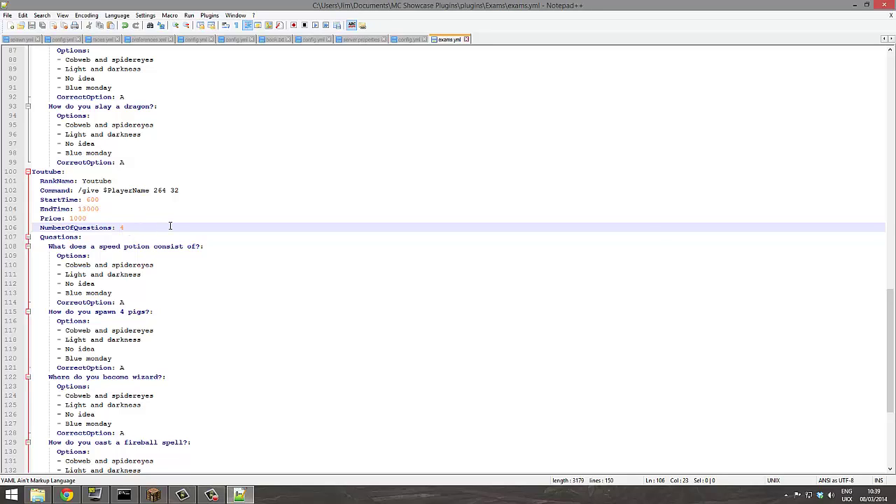
Step: Replace the Youtube exam's first question, about the speed potion, with "How many subs do you have?"
left_click(201, 246)
scroll(266, 330, "down", 6)
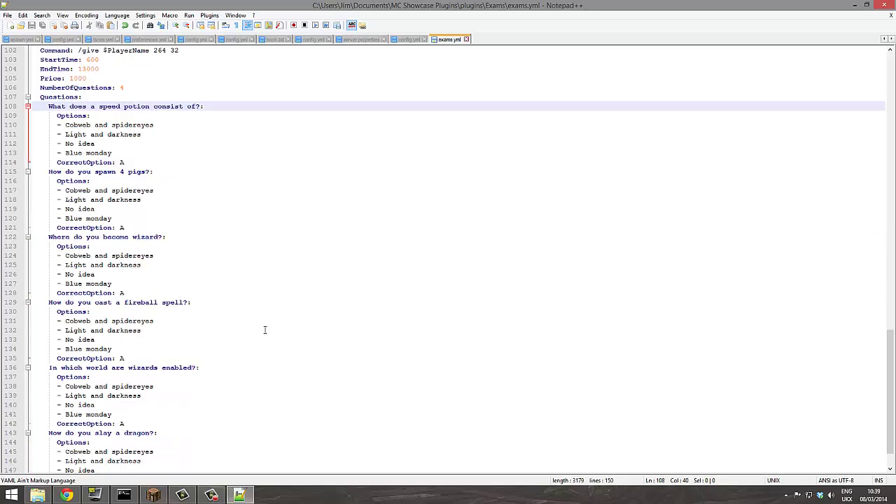
scroll(242, 336, "up", 8)
scroll(220, 362, "up", 2)
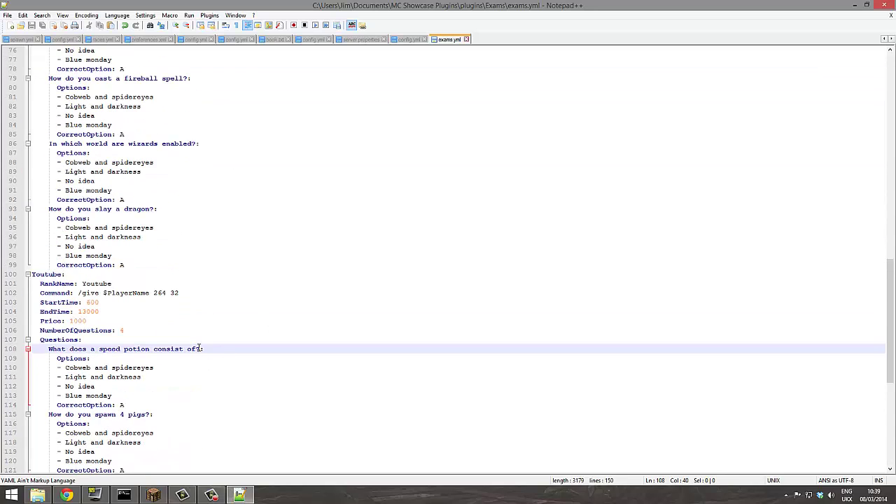
left_click_drag(195, 348, 54, 347)
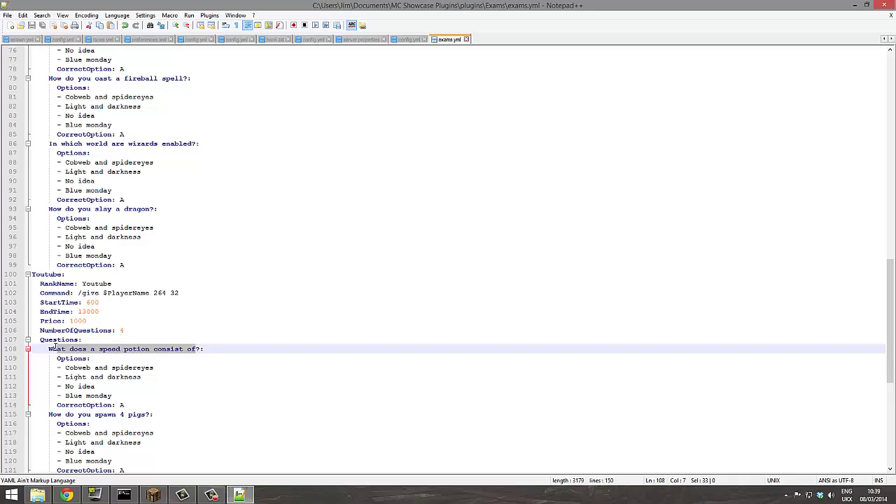
key("BackSpace")
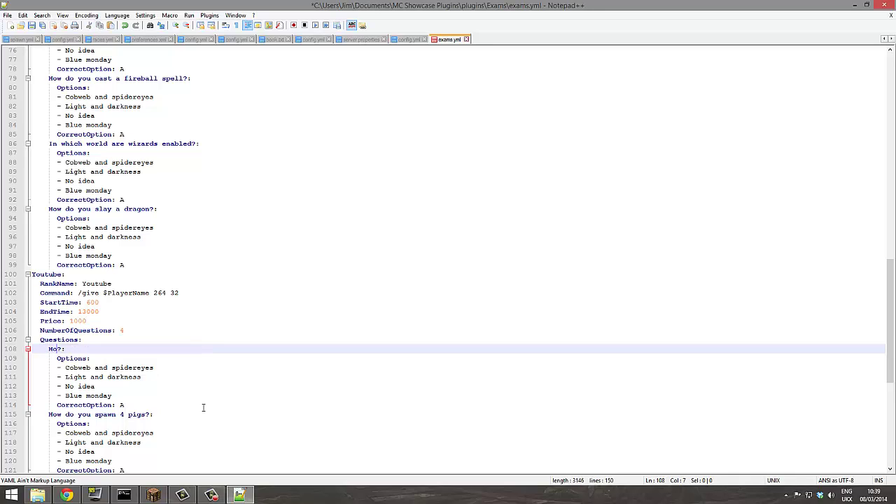
type("w many subs do")
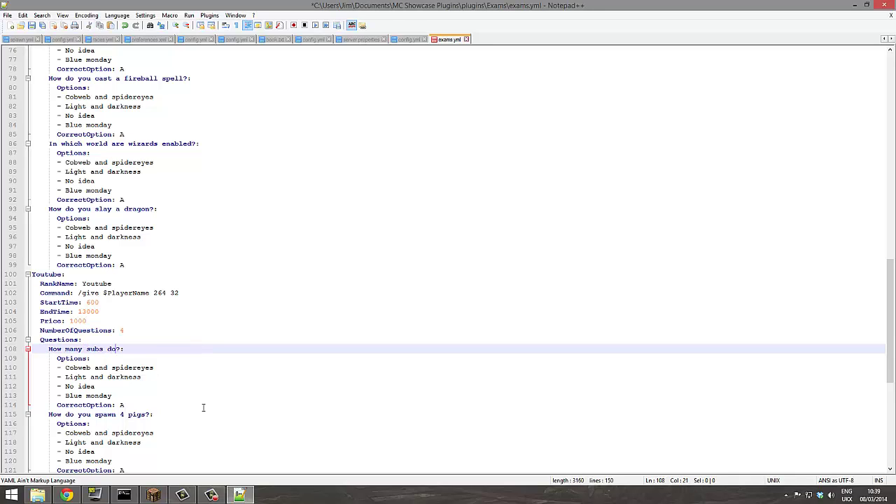
type(" you have")
Step: Replace the four options of the "How many subs do you have?" question with Over 1000, 500, 100 and 2, and save the file
left_click_drag(154, 369, 70, 368)
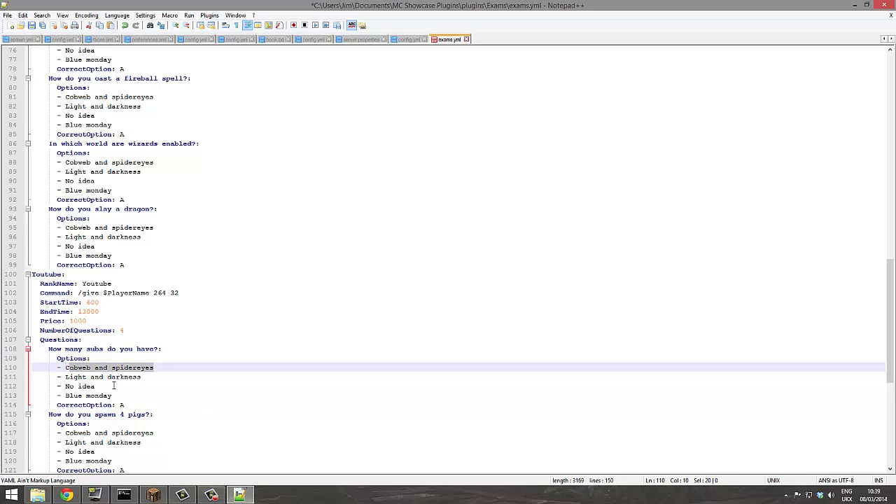
key("BackSpace")
key("BackSpace")
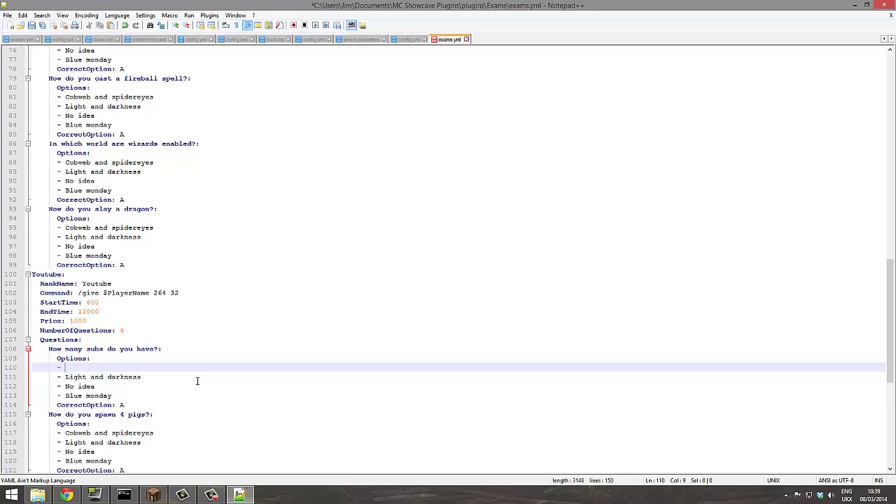
type("Over 1000")
left_click_drag(140, 377, 65, 386)
type("500 - ")
type("100")
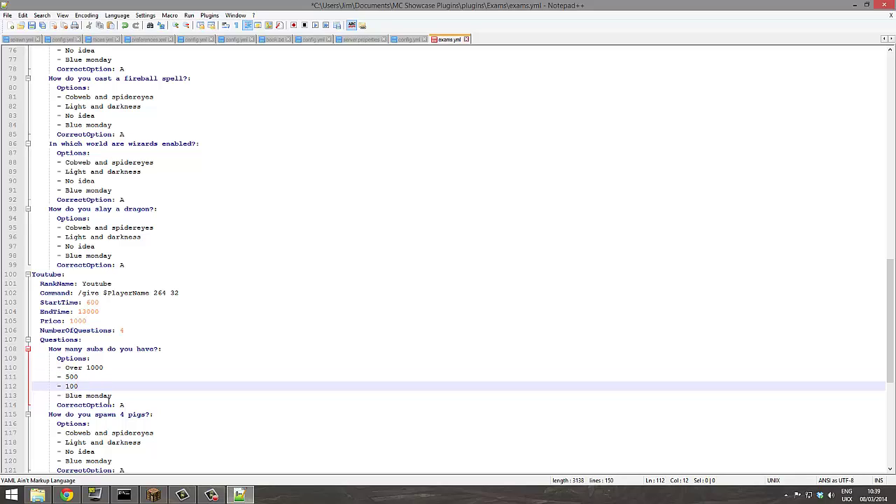
key("Down")
left_click_drag(112, 397, 69, 399)
type("2")
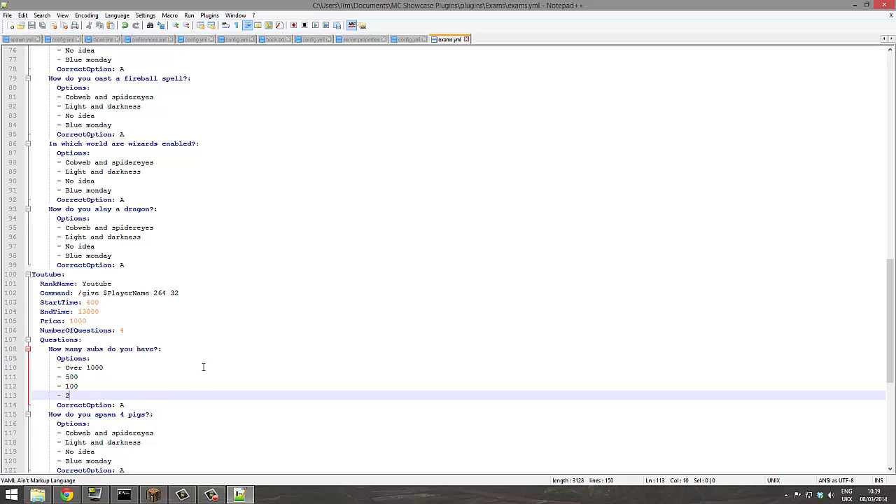
Step: Replace the Youtube exam's second question, about spawning 4 pigs, with "How many videos do you have?" and save the file
scroll(200, 381, "down", 3)
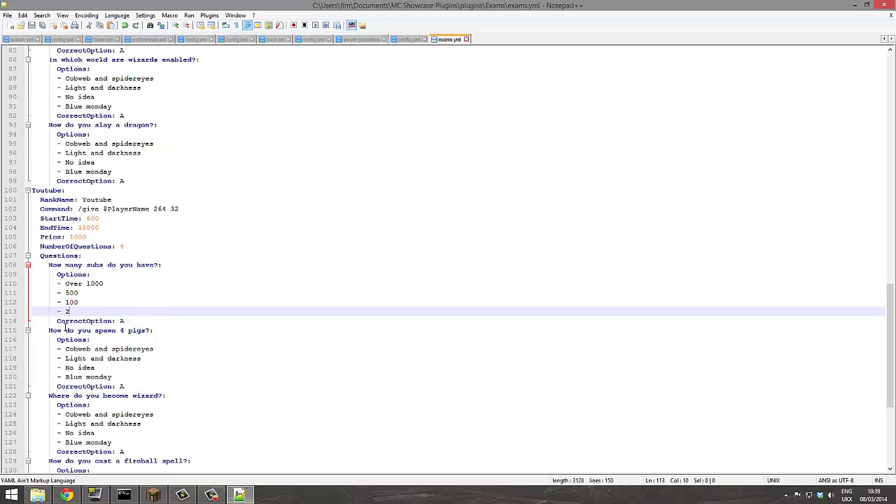
left_click_drag(50, 330, 146, 333)
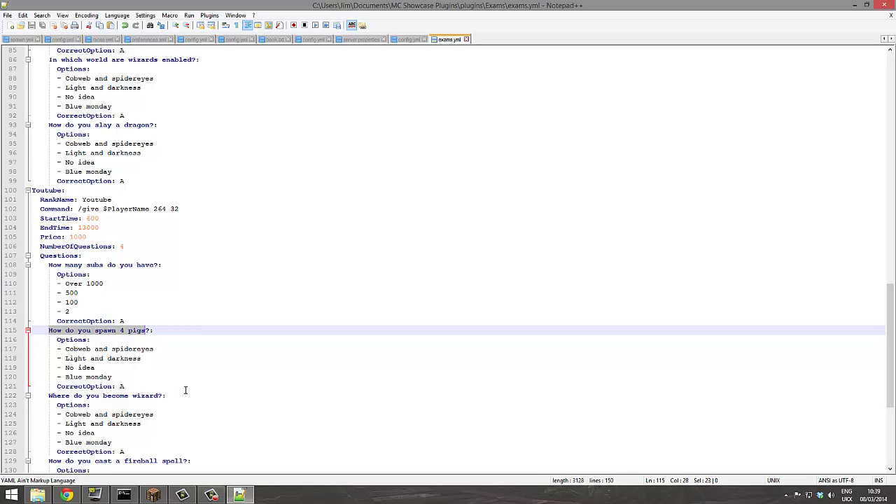
type("How many videos")
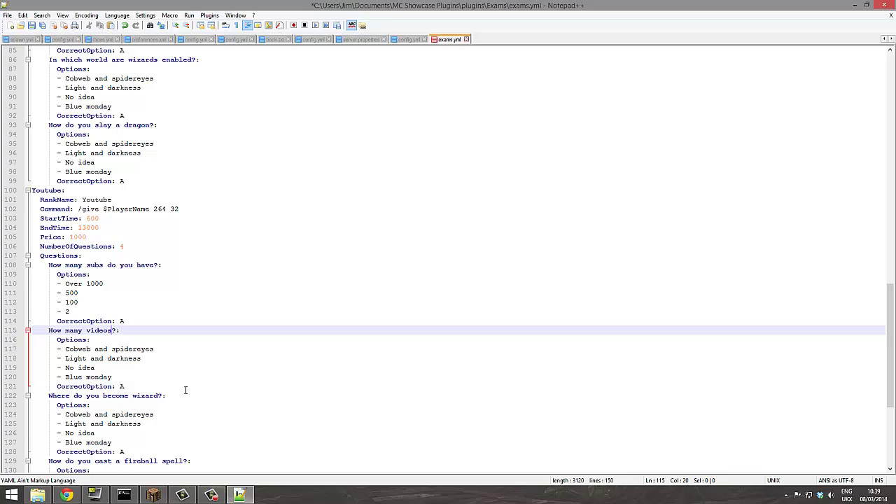
type(" do you ha")
key("BackSpace")
key("BackSpace")
type("hyave")
key("BackSpace")
key("BackSpace")
key("BackSpace")
key("BackSpace")
type("ave")
key("ctrl+s")
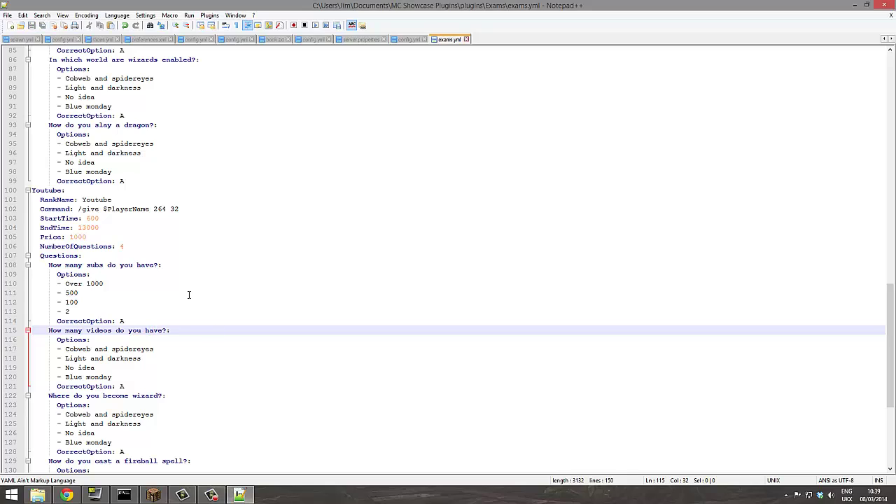
Step: Replace the four options of the "How many videos do you have?" question with 4, 3, 2 and 1, and save the file
left_click_drag(156, 349, 65, 348)
type("4")
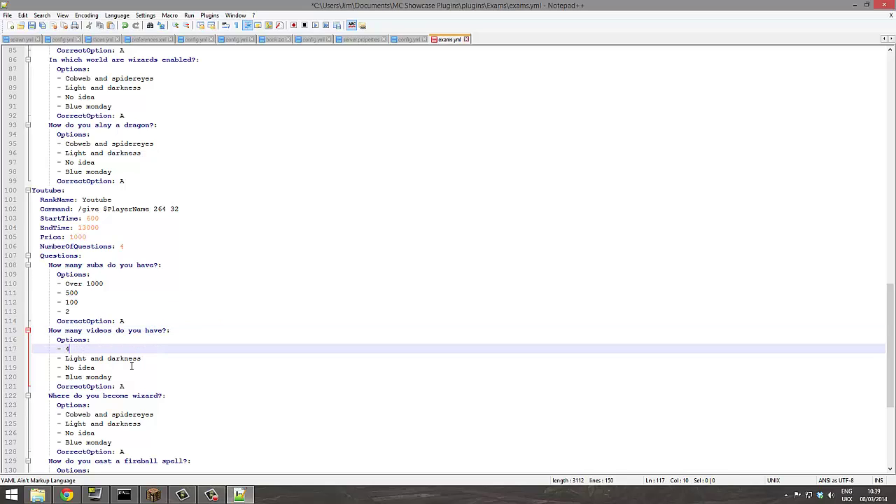
left_click_drag(148, 357, 65, 358)
type("3")
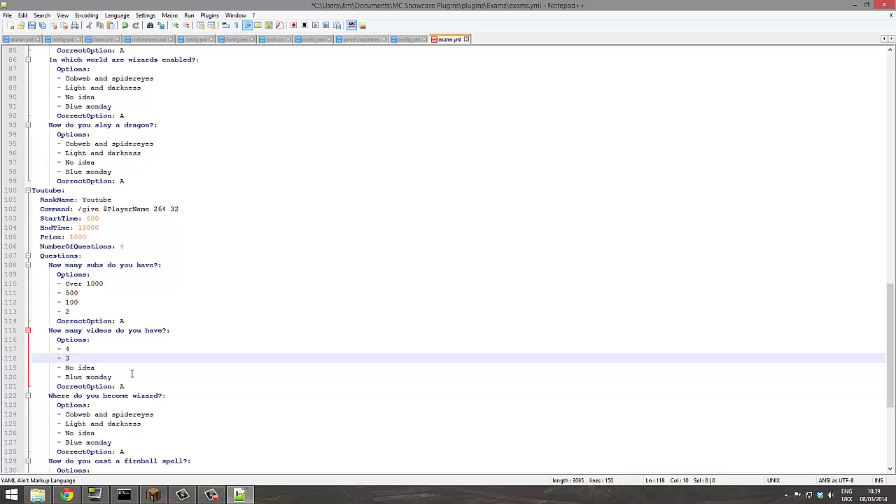
left_click_drag(132, 367, 61, 369)
type("2")
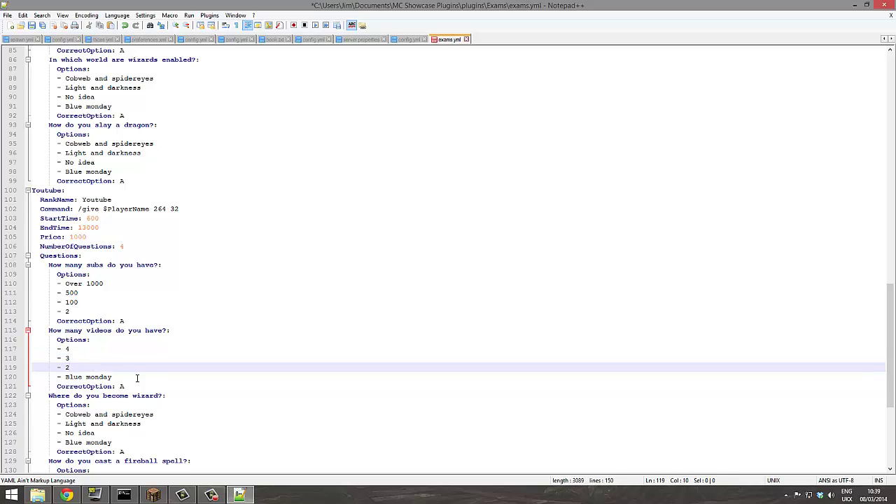
left_click_drag(137, 378, 65, 377)
type("1")
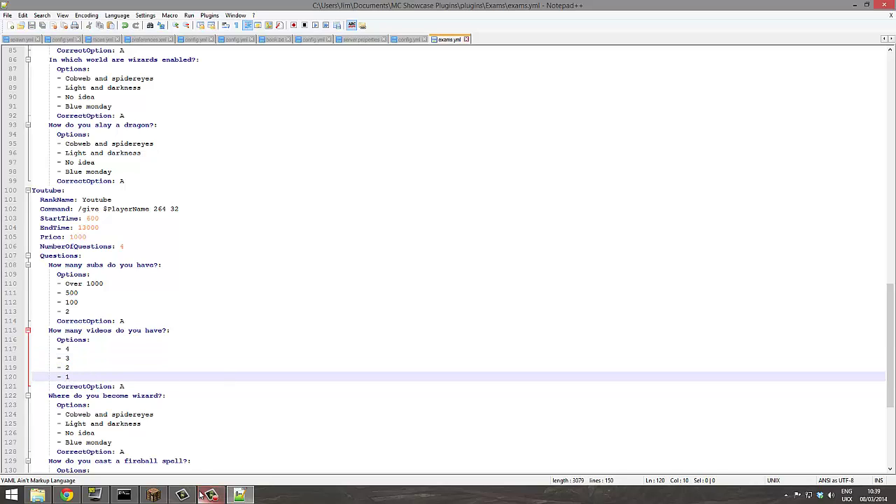
Step: Review the Youtube exam's settings, questions and answer options in exams.yml
left_click(203, 495)
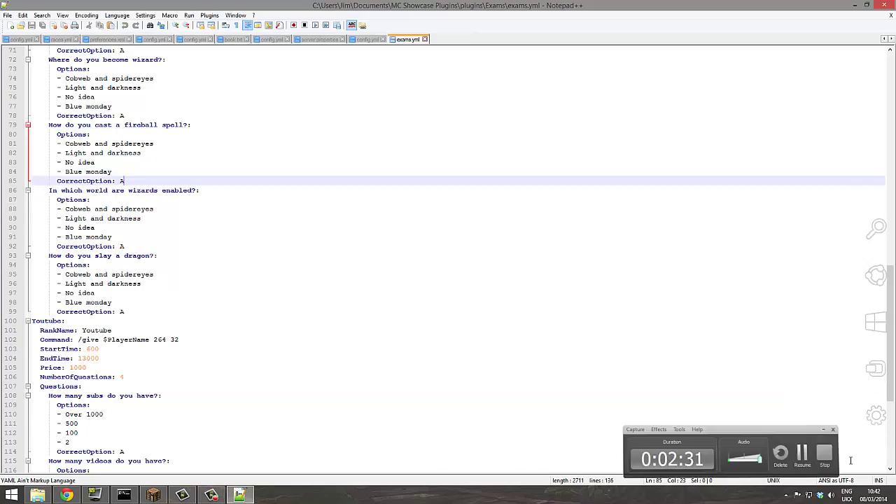
scroll(210, 416, "down", 9)
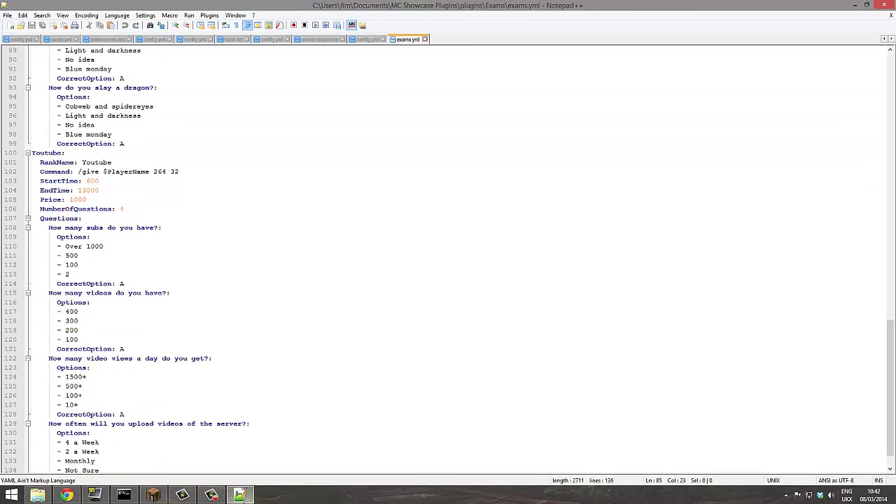
scroll(344, 368, "up", 20)
scroll(309, 330, "up", 8)
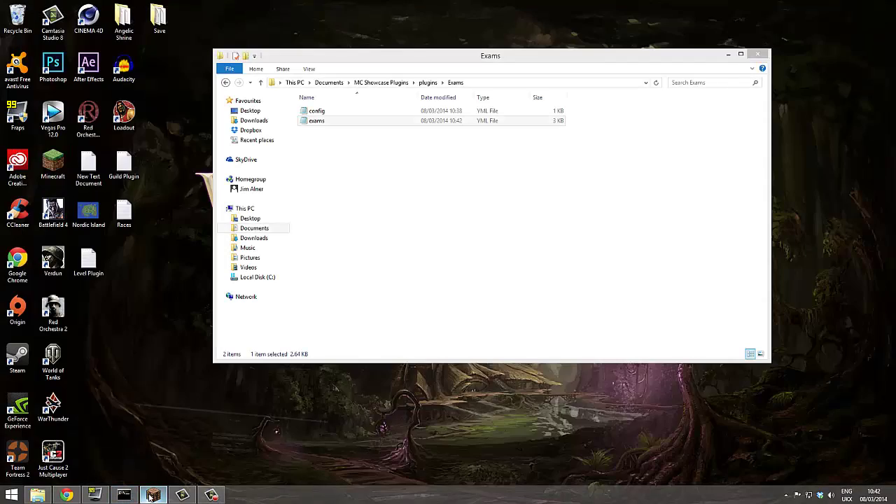
Step: Switch to Minecraft and reload the server to apply the edited exam files
left_click(151, 495)
key("Escape")
key("t")
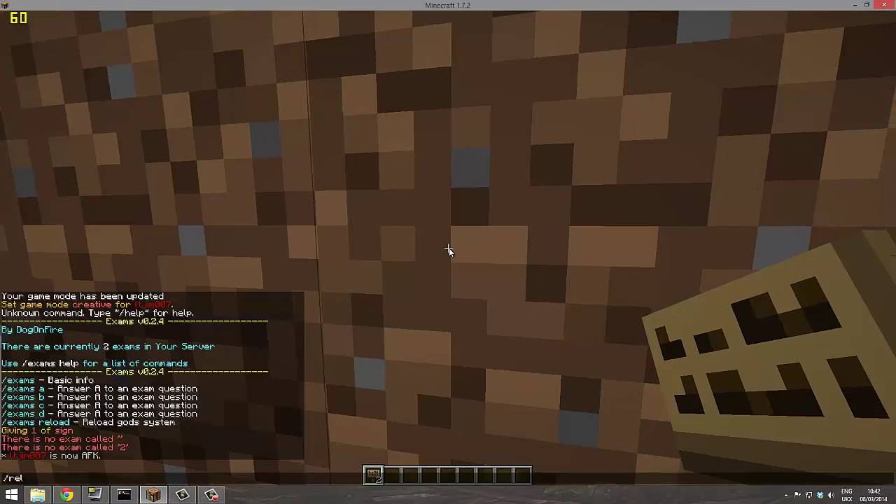
key("Escape")
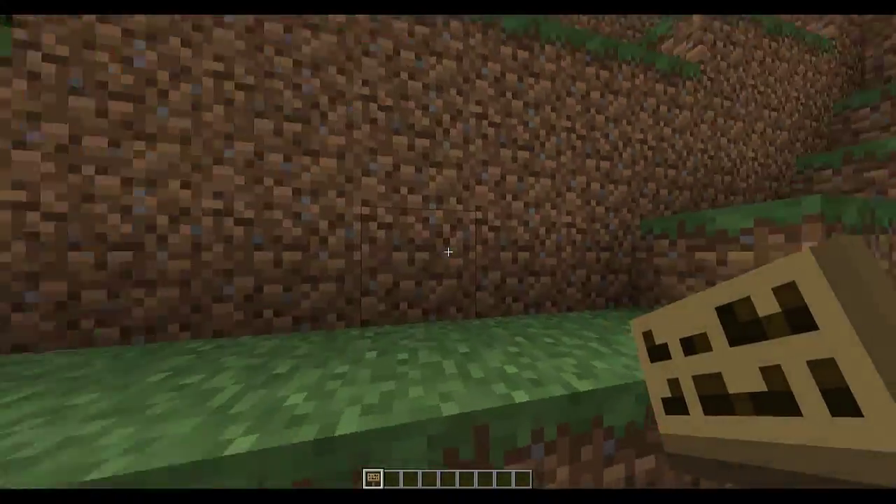
Step: Place a sign on the dirt wall with the lines "Exam", "In" and "Youtube"
right_click(448, 252)
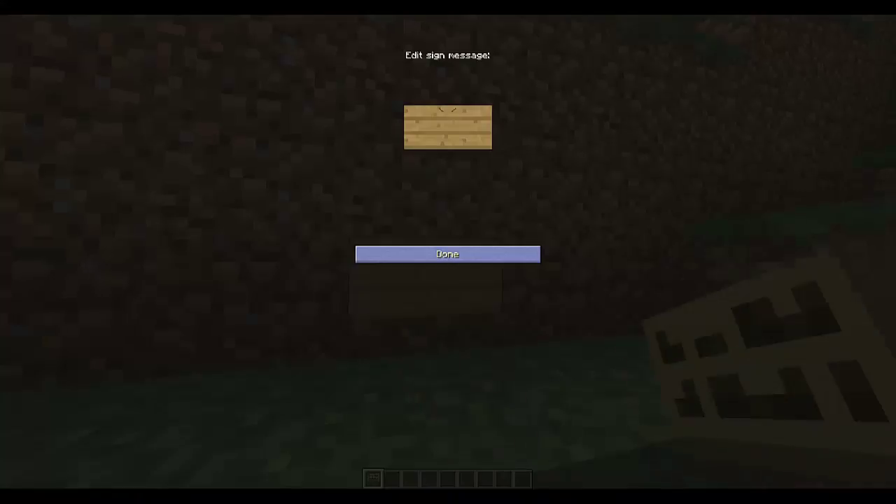
type("Exam")
key("Return")
left_click(448, 254)
key("2")
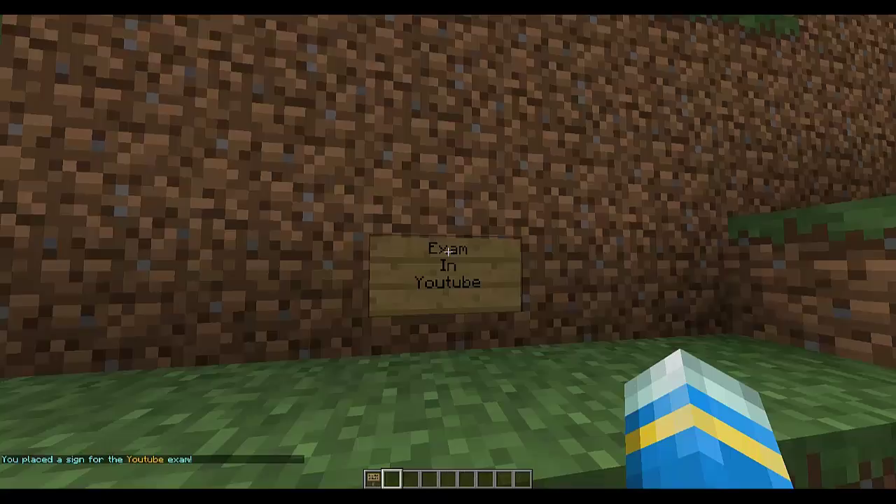
Step: Check the account balance with /bal and sign up for the Youtube exam at its sign
key("slash")
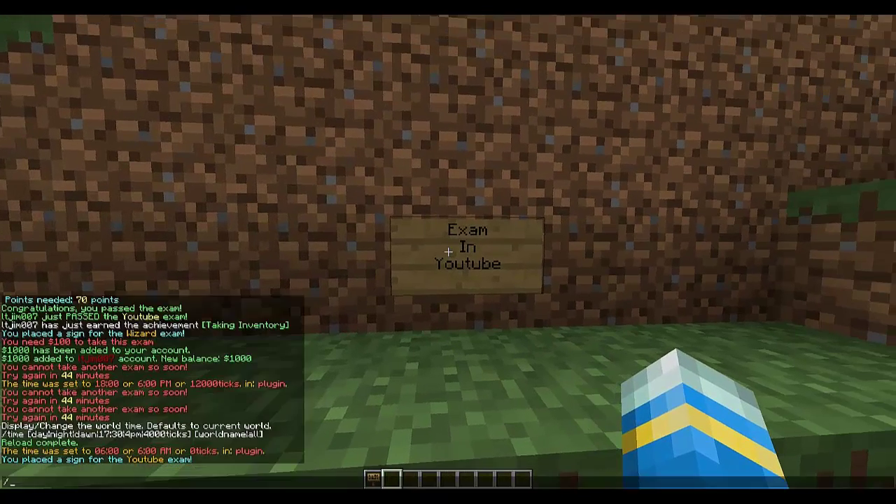
type("bal")
key("Return")
key("t")
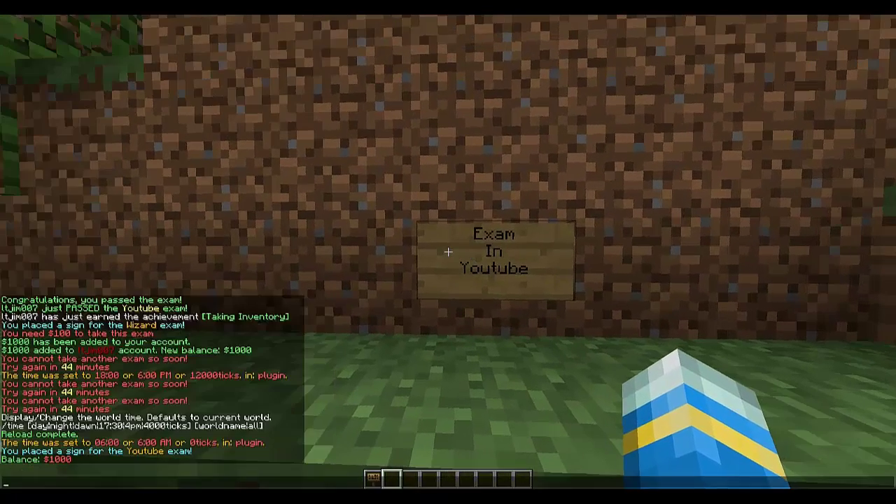
key("Escape")
right_click(448, 252)
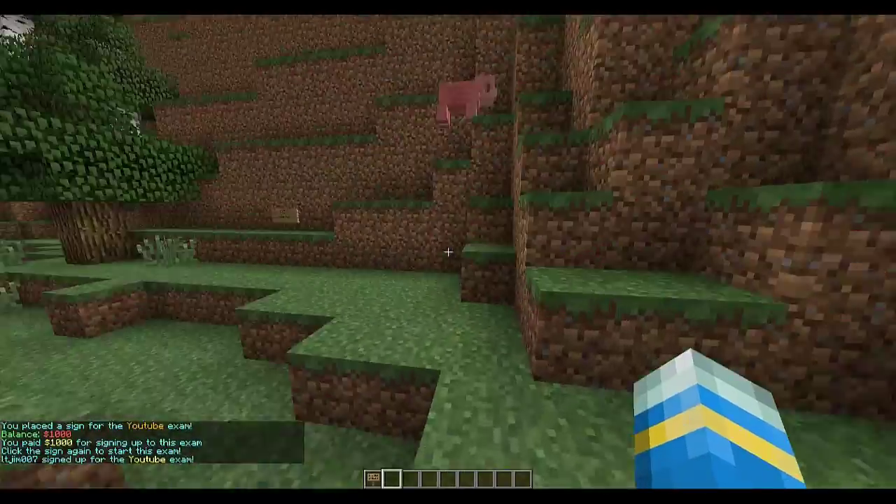
Step: Return to the Youtube exam sign and use it again to start the exam
key("w")
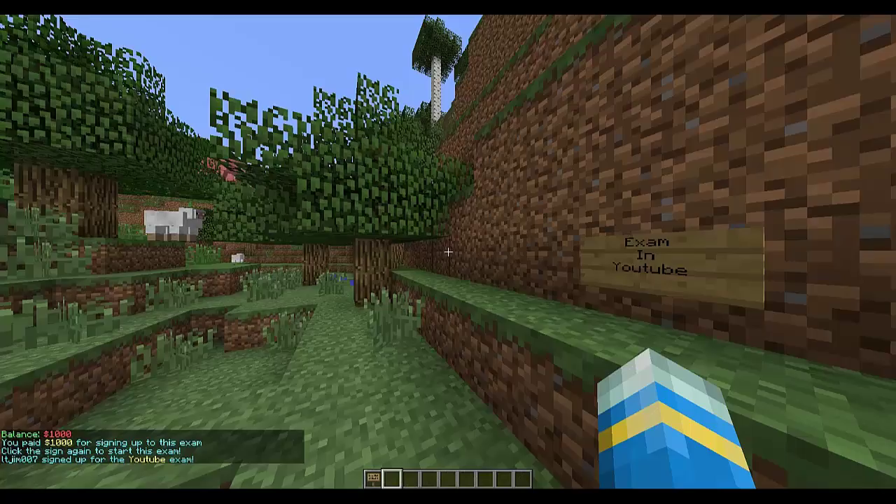
key("w")
key("t")
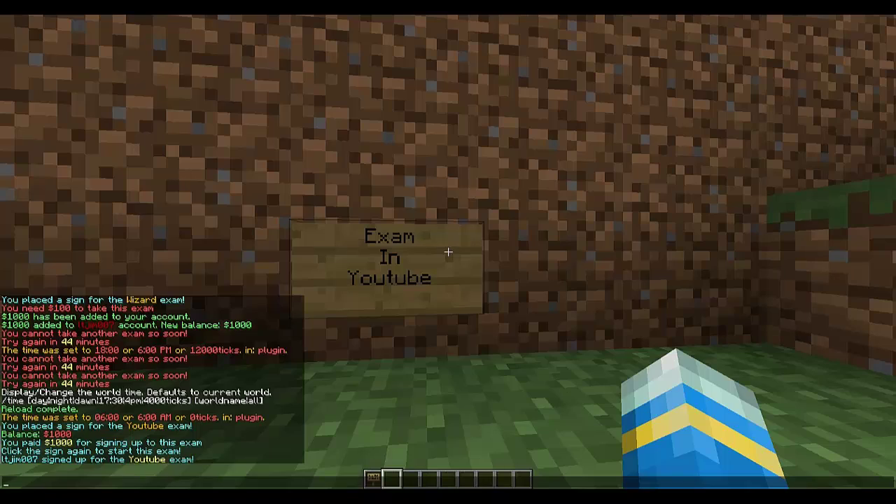
key("Escape")
key("s")
key("w")
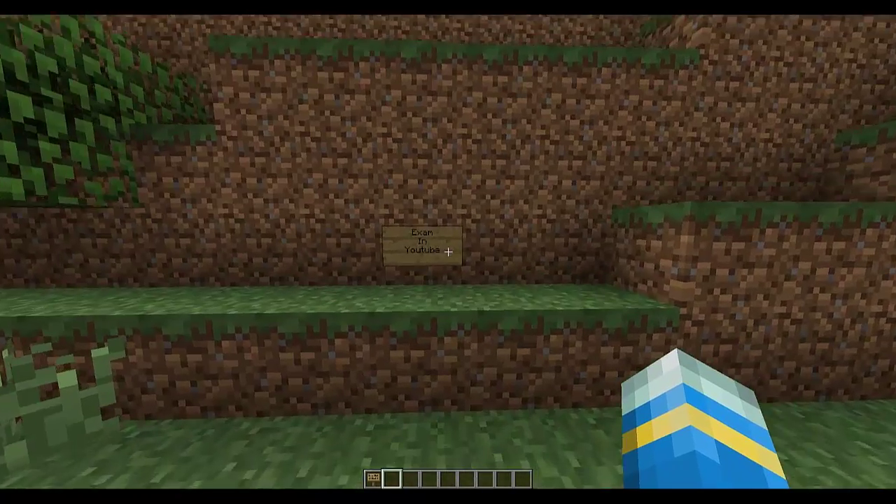
key("Escape")
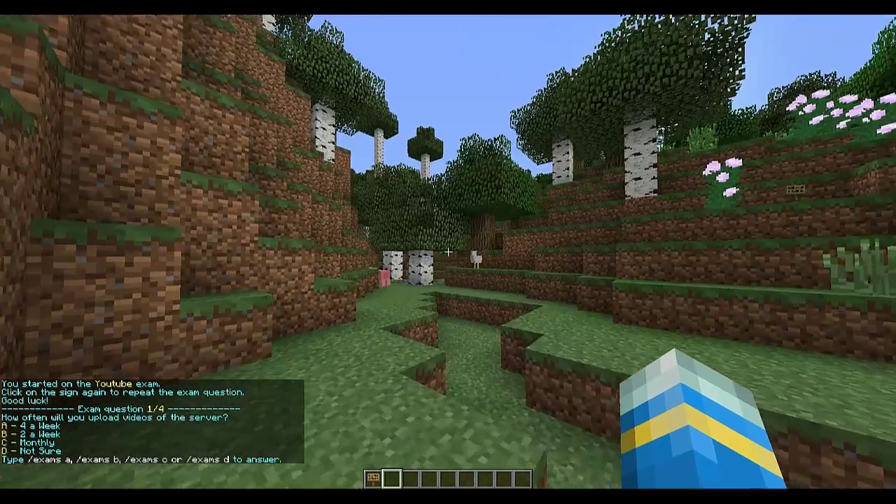
Step: Complete the Youtube exam by answering the first three questions with /exams a and the fourth with /exams b
key("t")
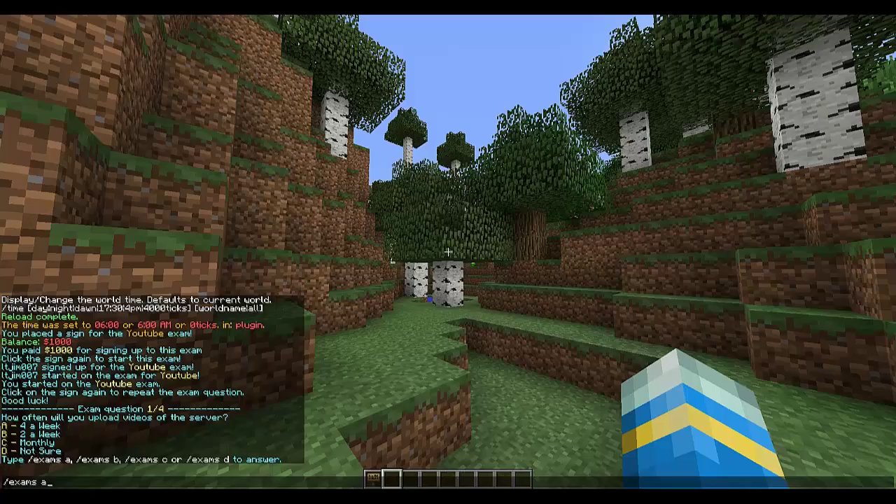
key("Return")
key("t")
key("Up")
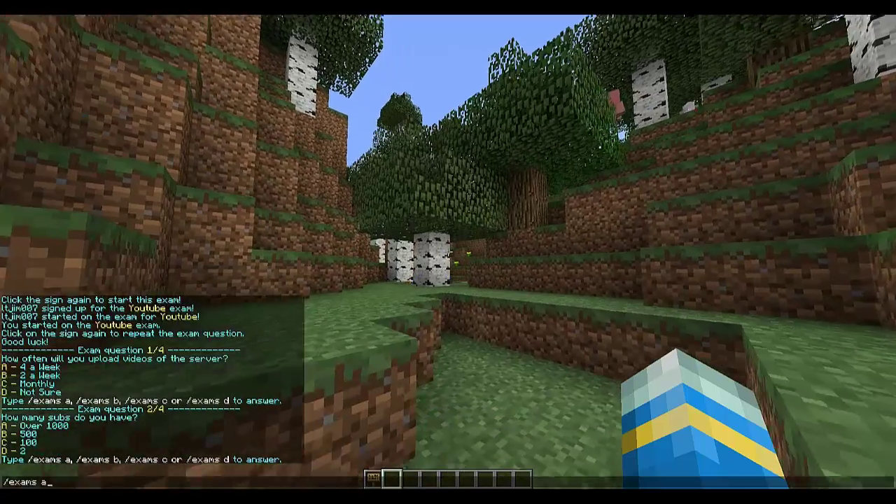
key("Return")
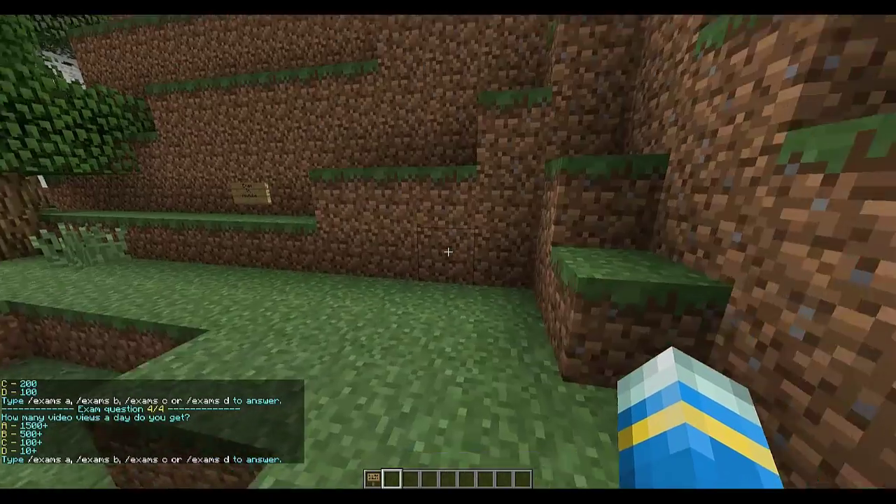
key("t")
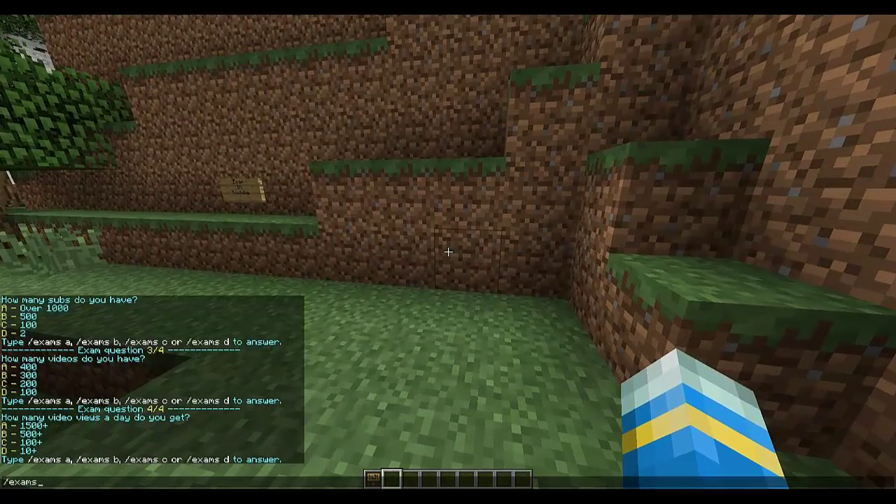
type("/exams b")
key("Return")
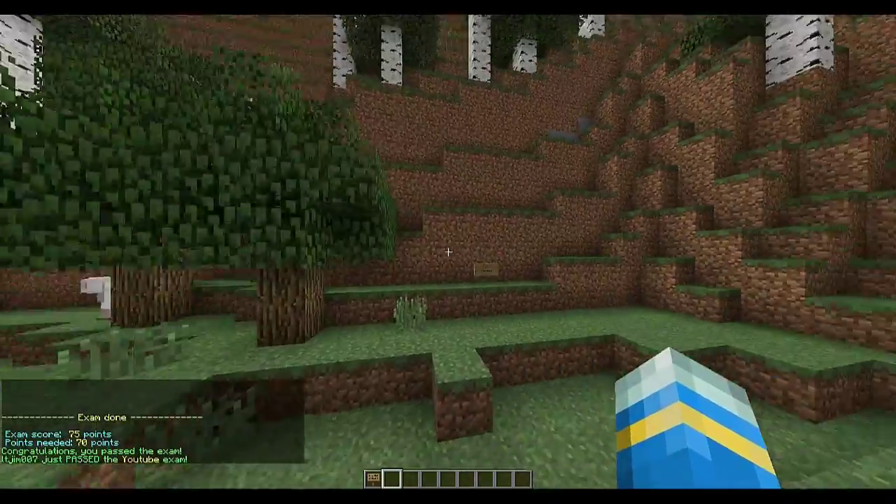
Step: Inspect the inventory for the exam's reward items and close it
key("e")
left_click(525, 323)
key("e")
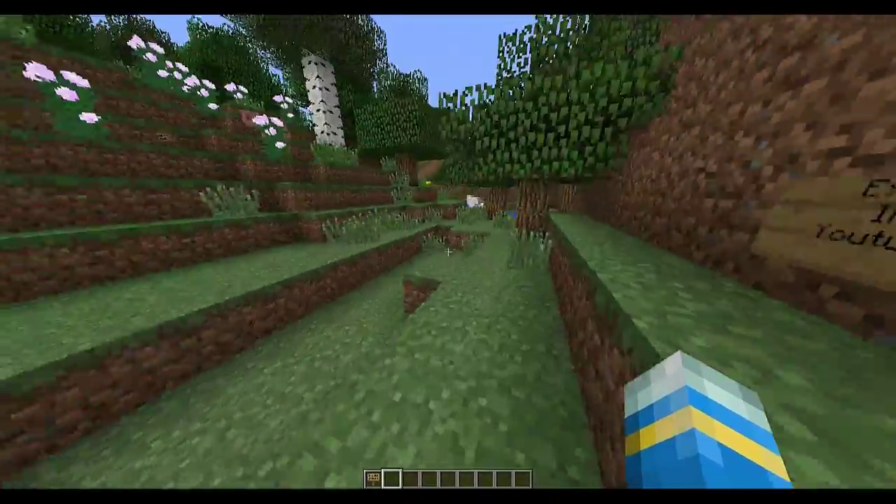
Step: Return to the Youtube exam sign, add $10000 to the player's account with /eco give, and try to retake the exam
key("w")
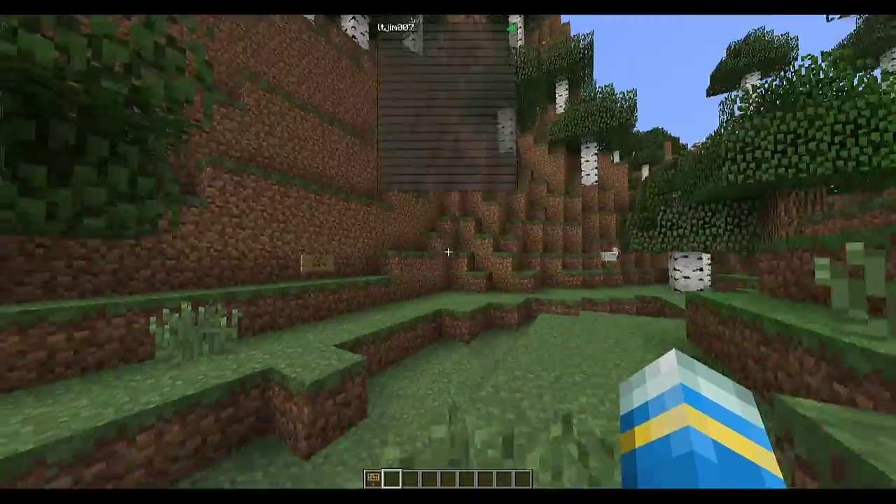
key("space")
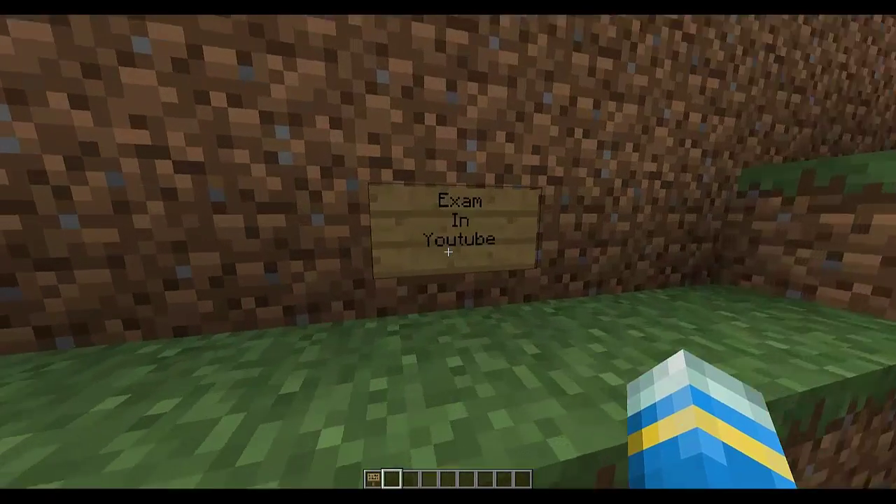
key("slash")
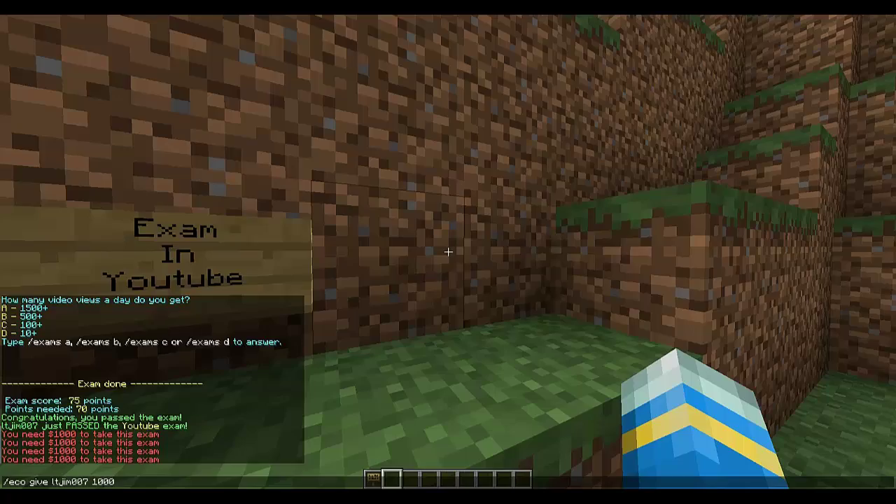
right_click(448, 252)
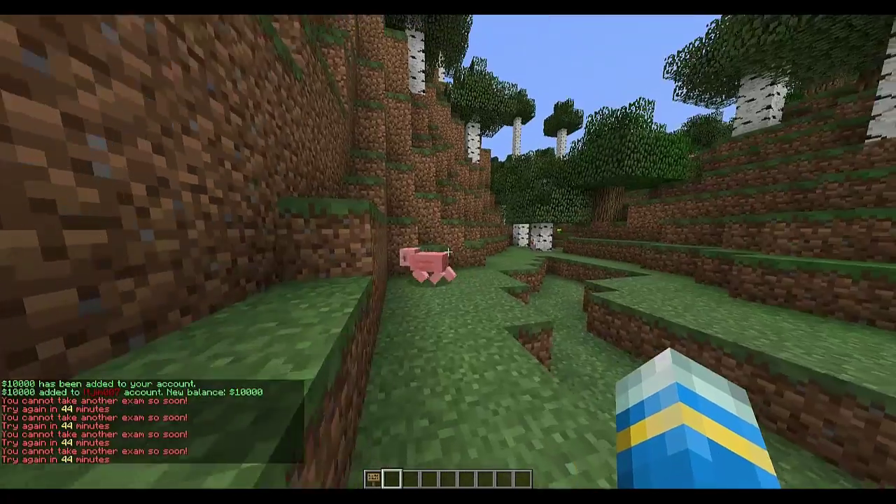
key("w")
key("w")
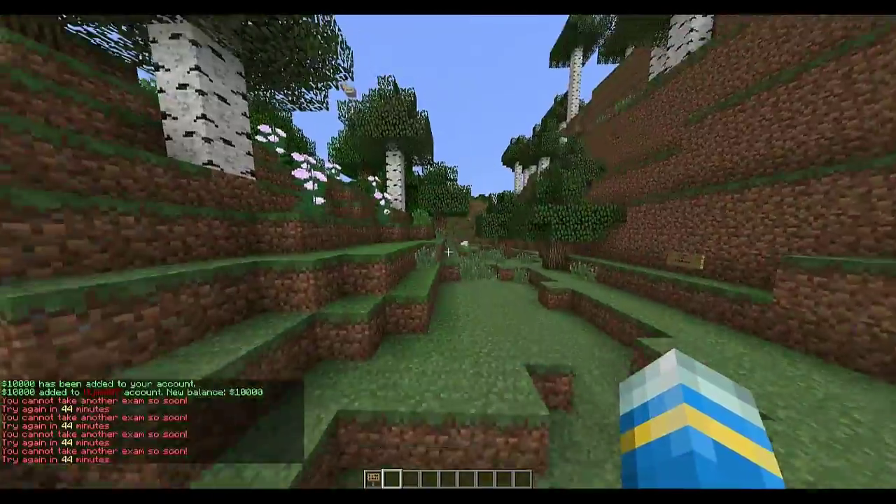
key("w")
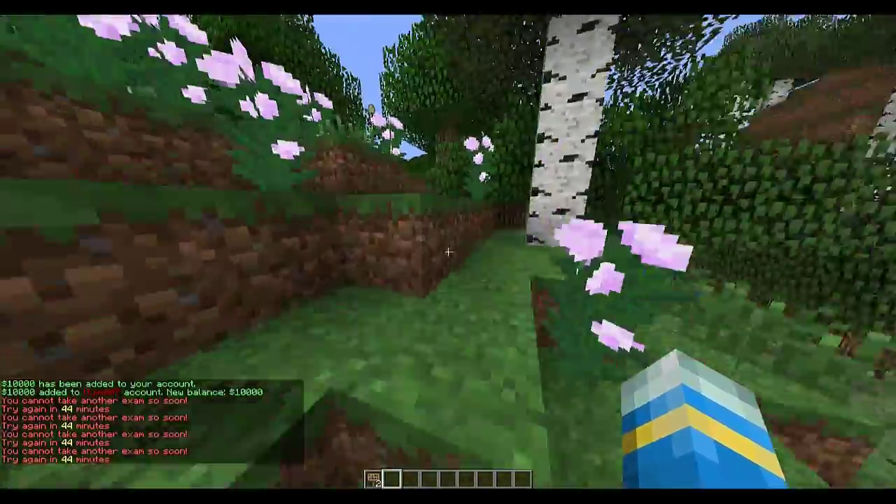
key("w")
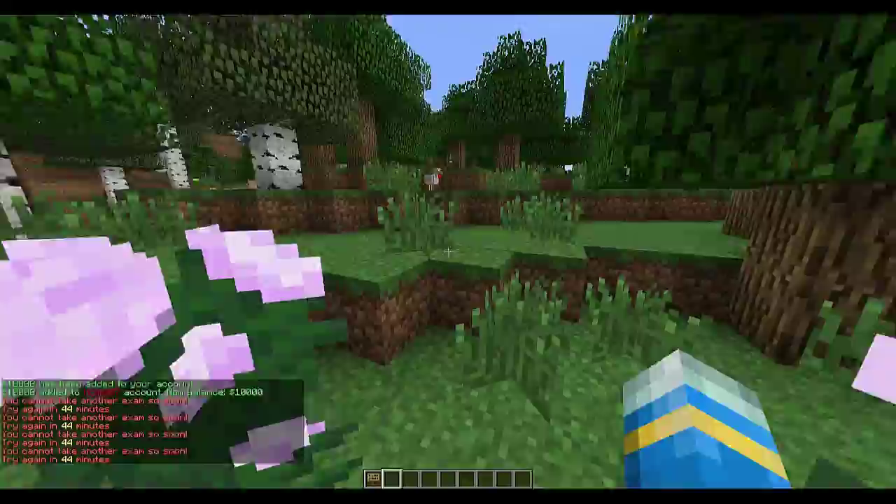
key("w")
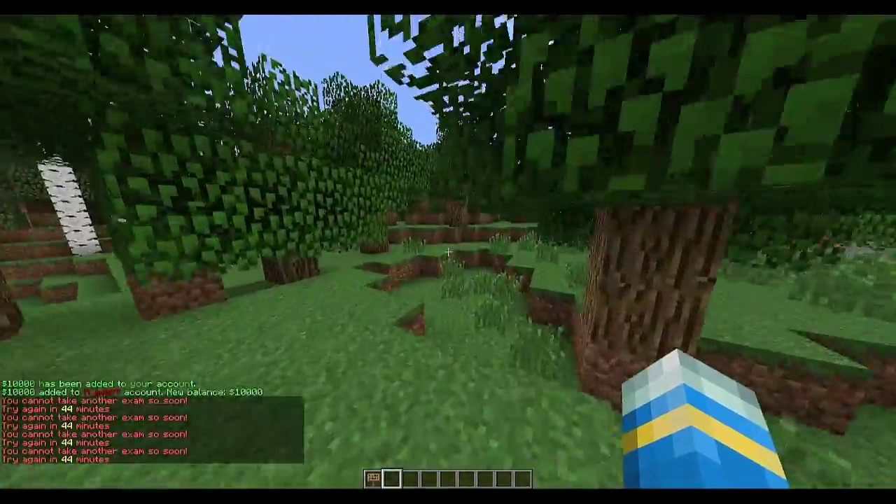
key("w")
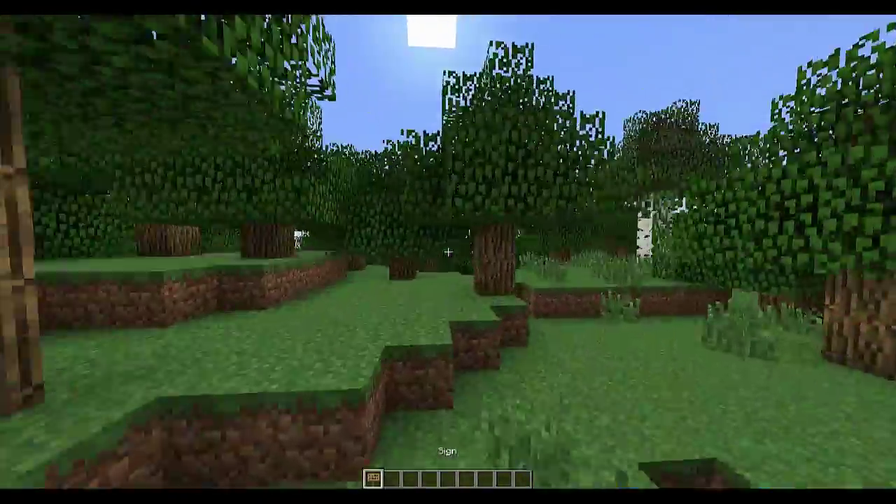
key("w")
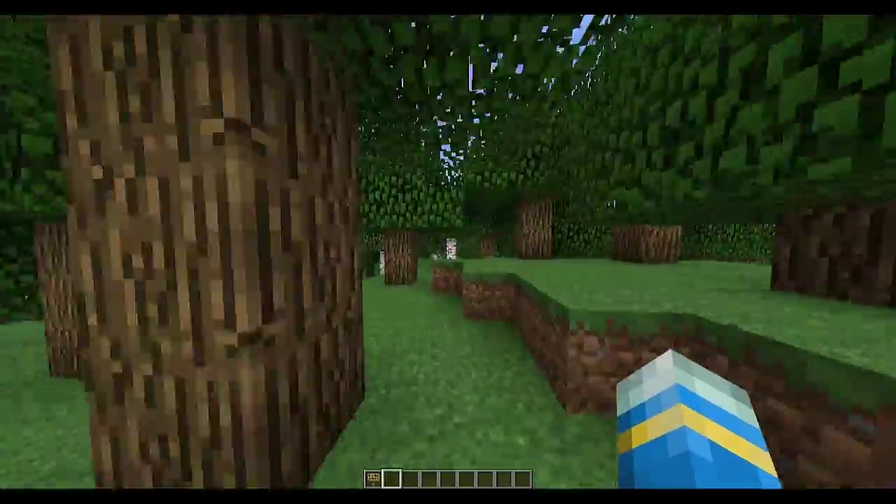
key("w")
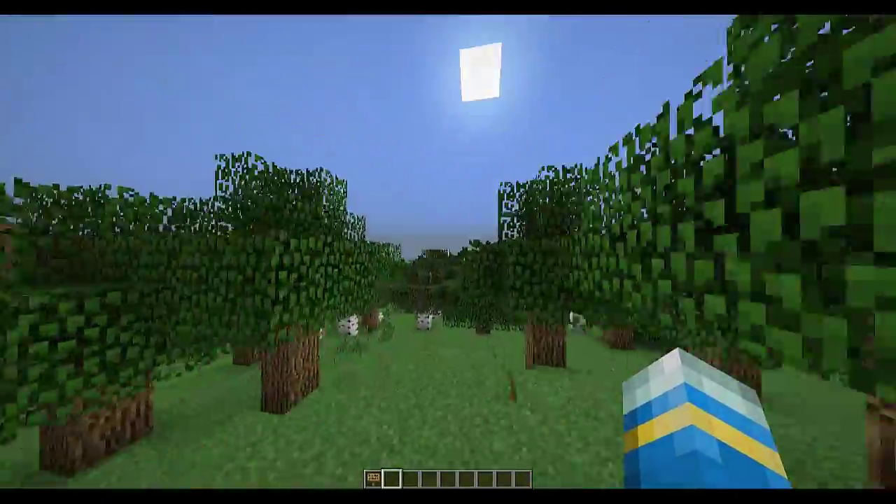
key("w")
key("9")
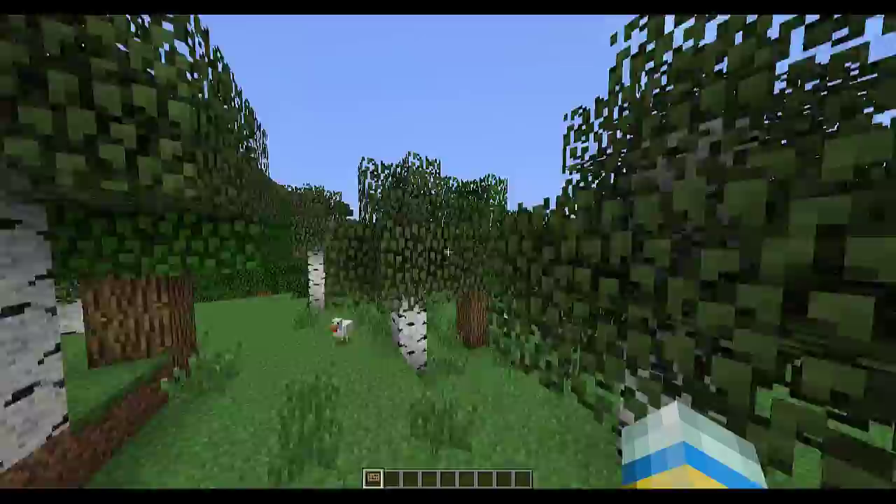
key("w")
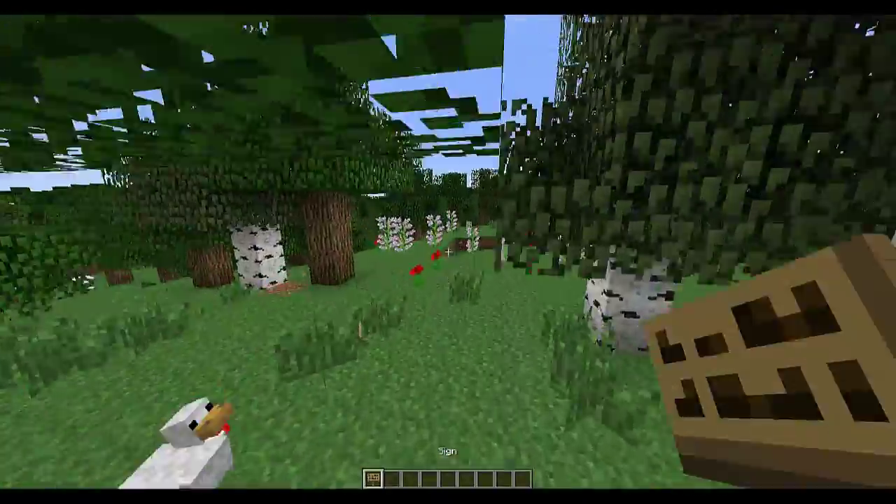
key("2")
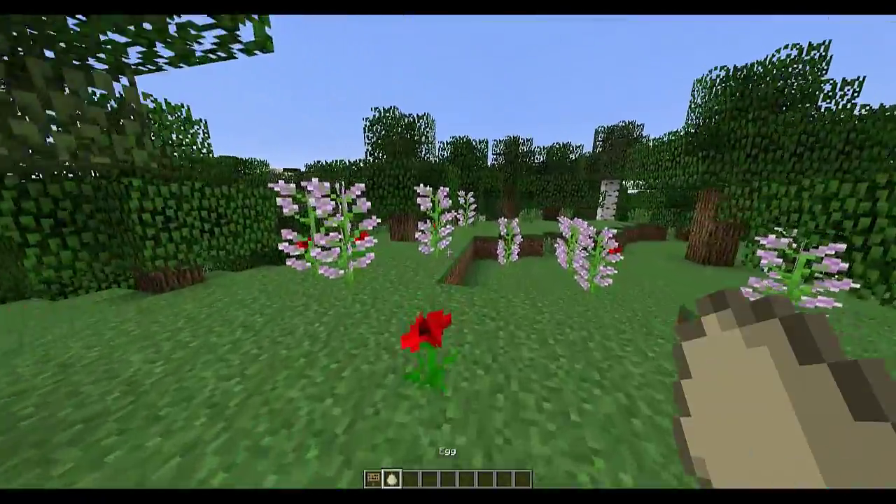